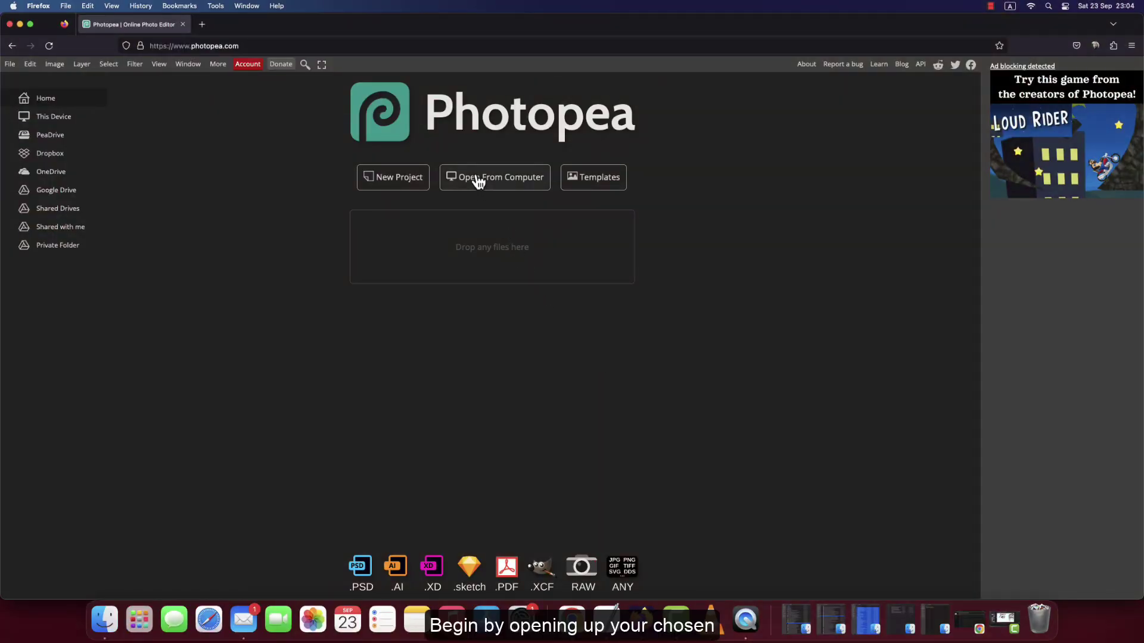
# Step: Open the portrait JPG from the computer and duplicate its Background layer as a backup
pyautogui.click(477, 181)
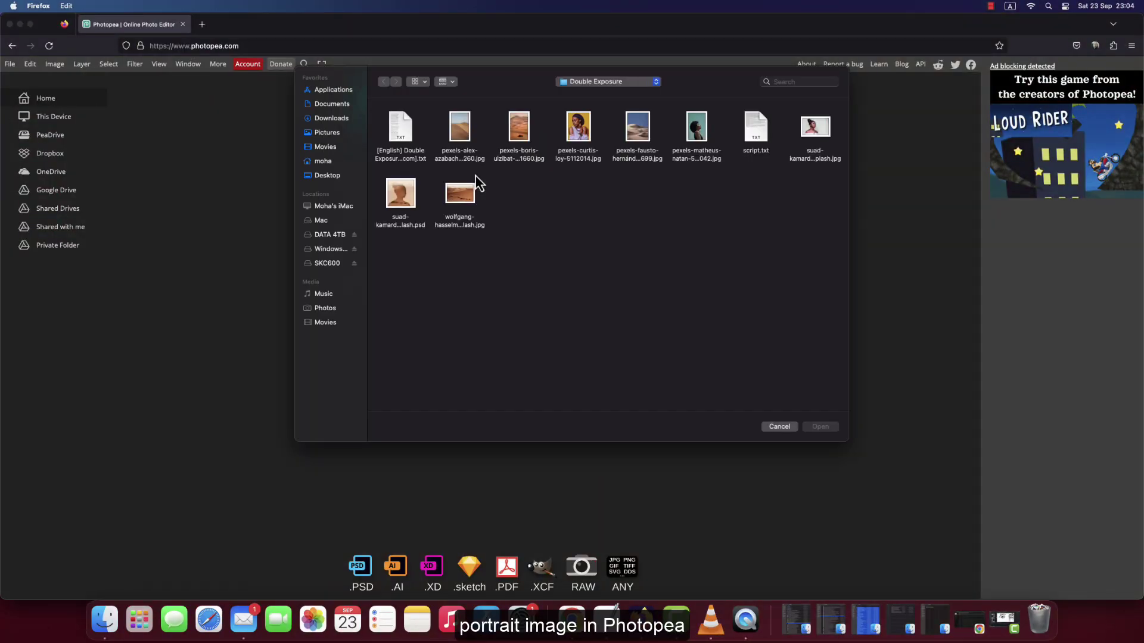
pyautogui.click(816, 130)
pyautogui.click(820, 427)
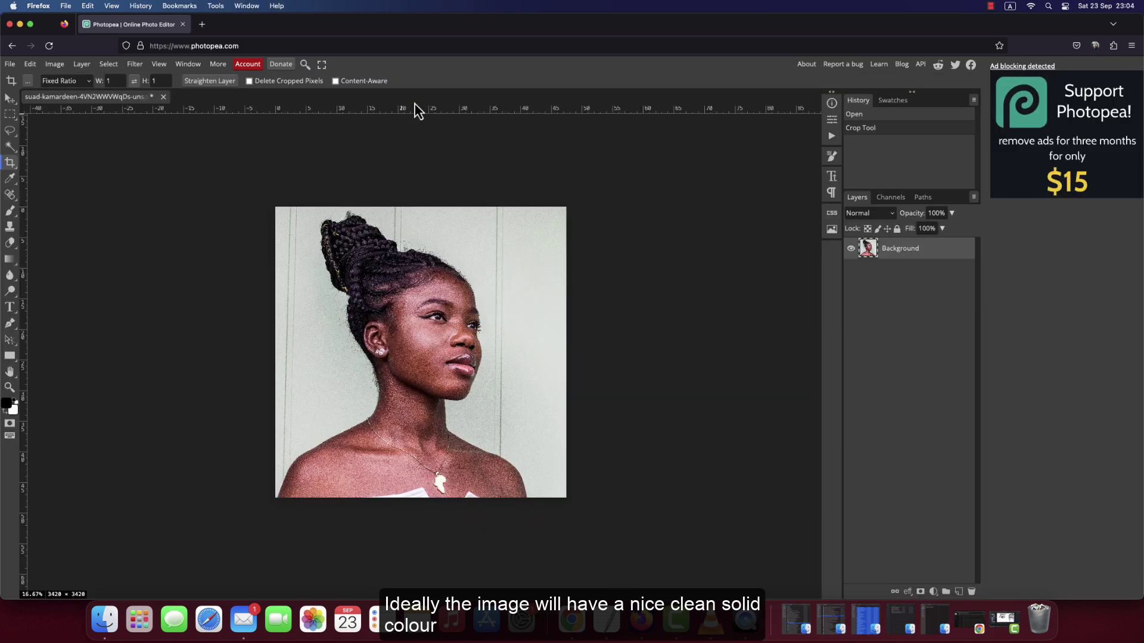
pyautogui.rightClick(920, 251)
pyautogui.click(931, 291)
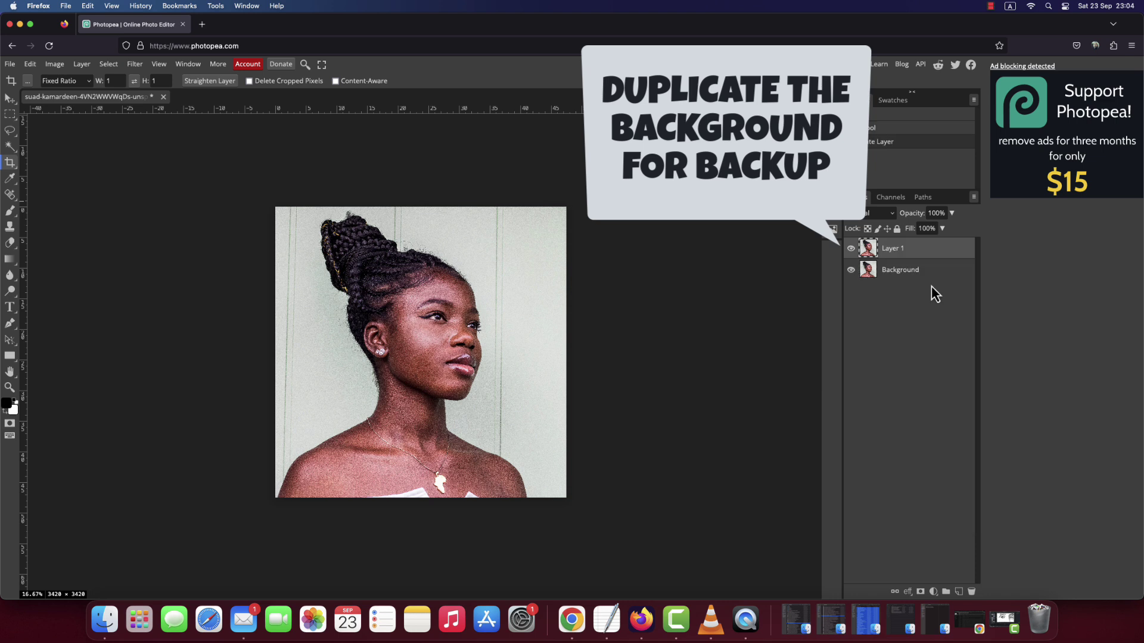
# Step: Compare the Red, Green and Blue channels one at a time in the Channels panel
pyautogui.click(893, 200)
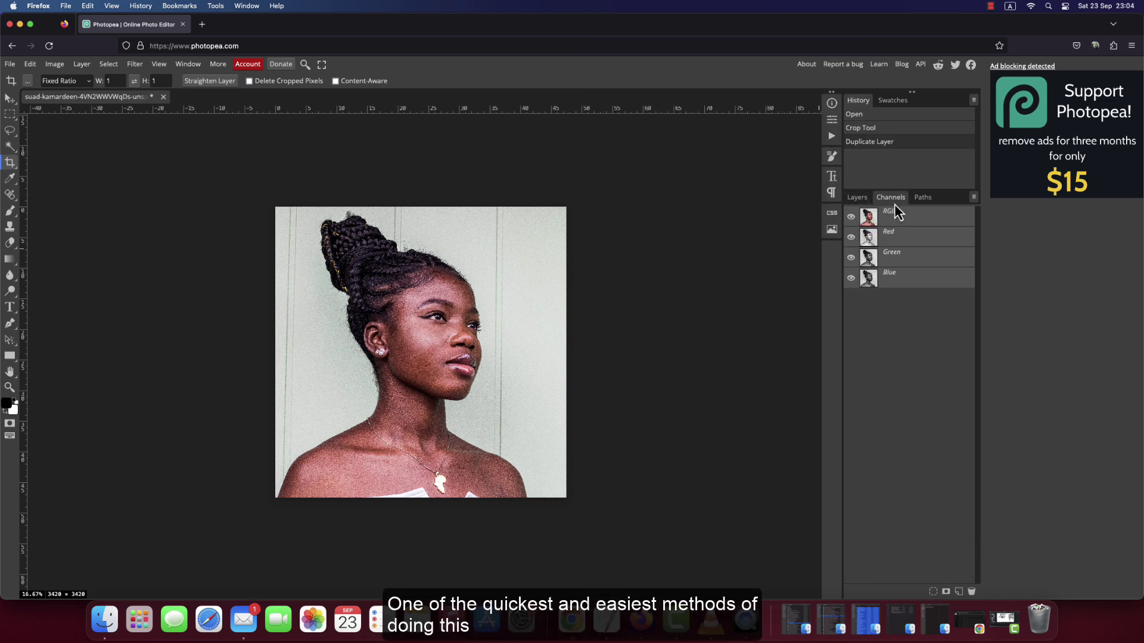
pyautogui.click(894, 236)
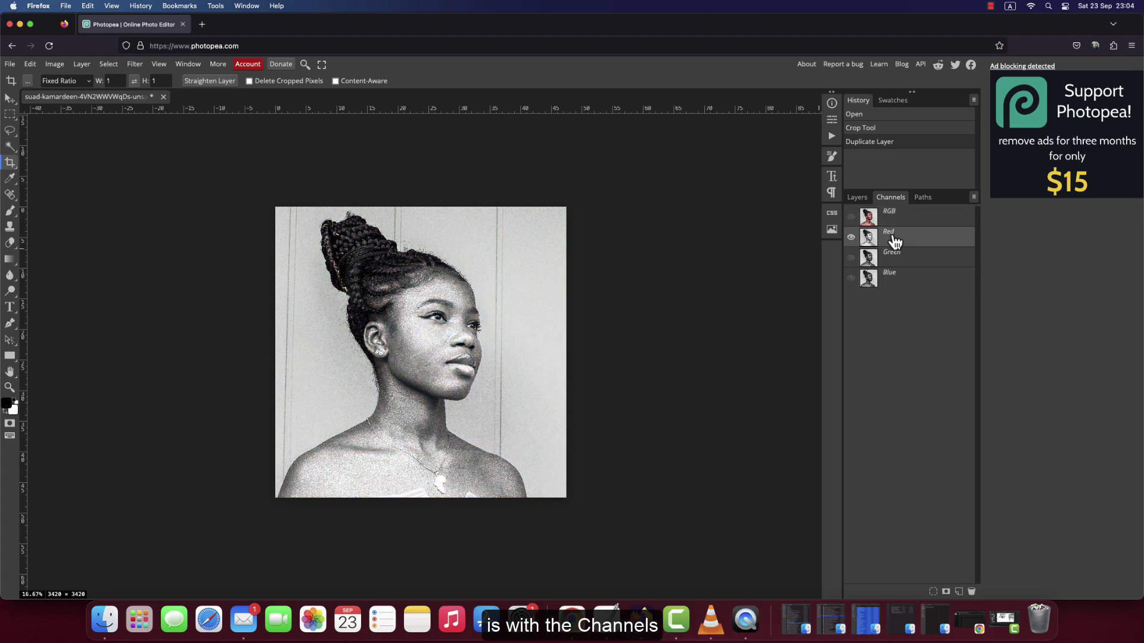
pyautogui.click(894, 266)
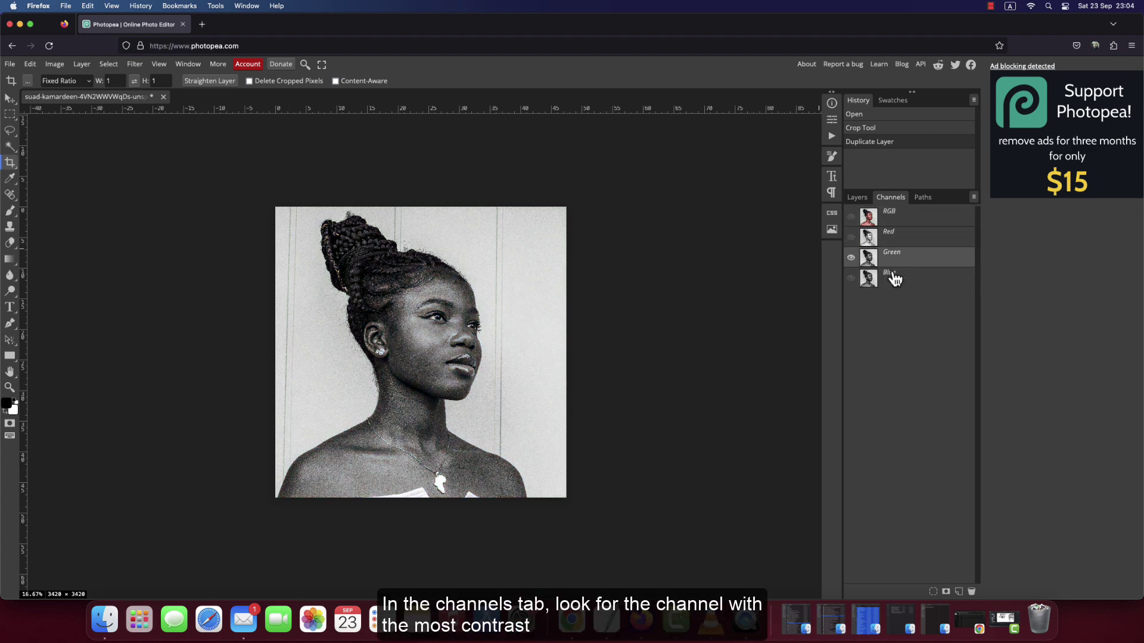
pyautogui.click(895, 282)
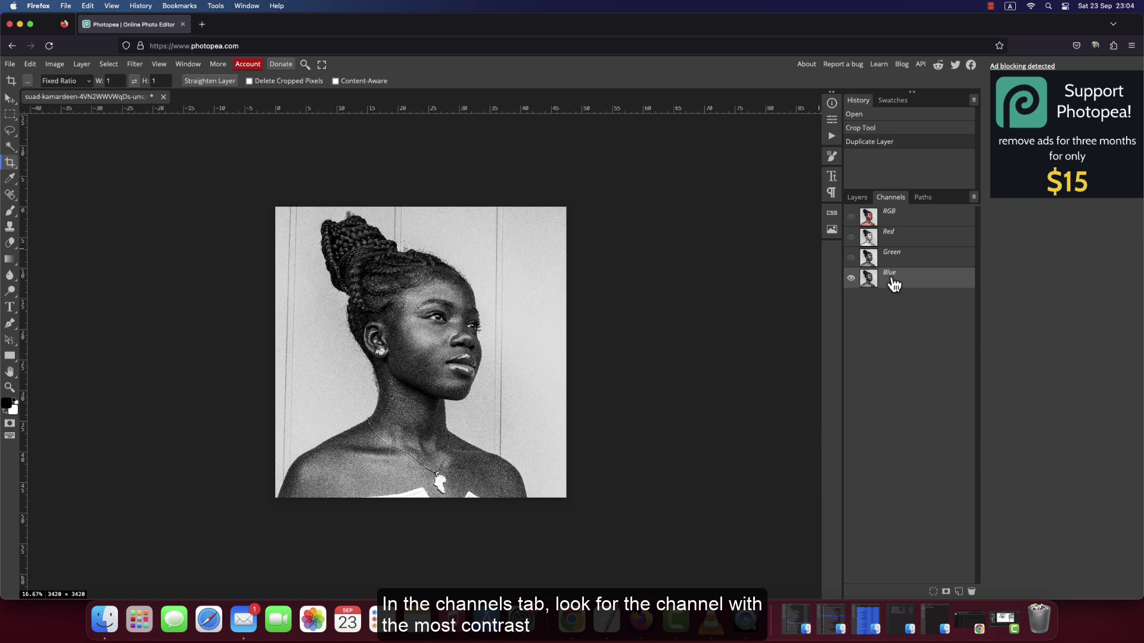
# Step: Duplicate the Blue channel into Alpha 1, make it active, and deselect with Cmd+D
pyautogui.moveTo(871, 281); pyautogui.dragTo(957, 589)
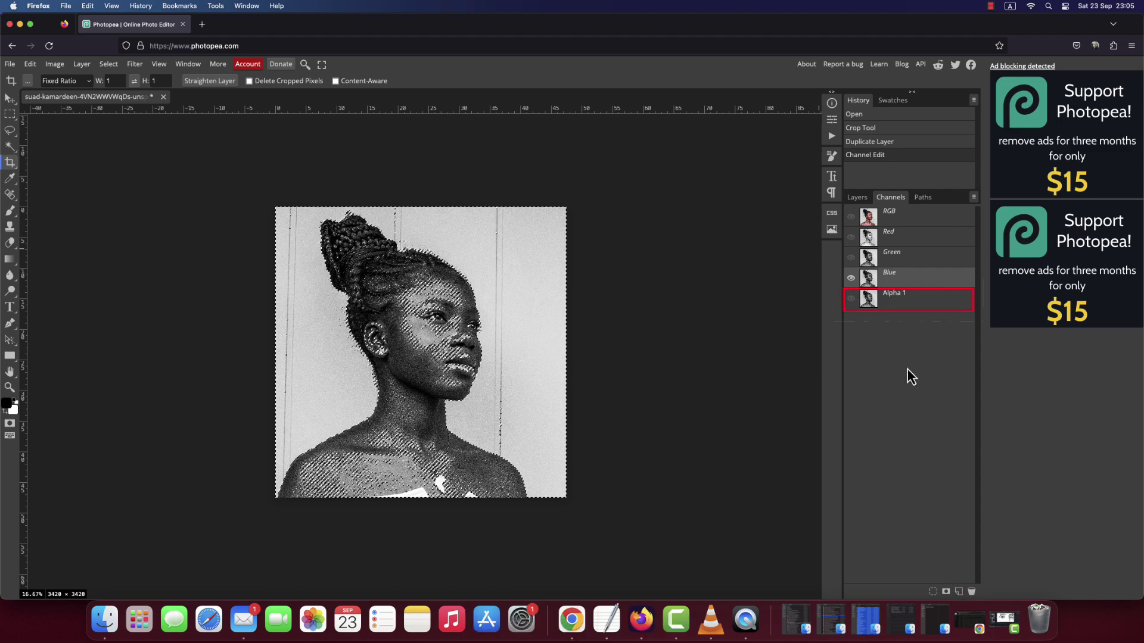
pyautogui.click(894, 304)
pyautogui.press('super+d')
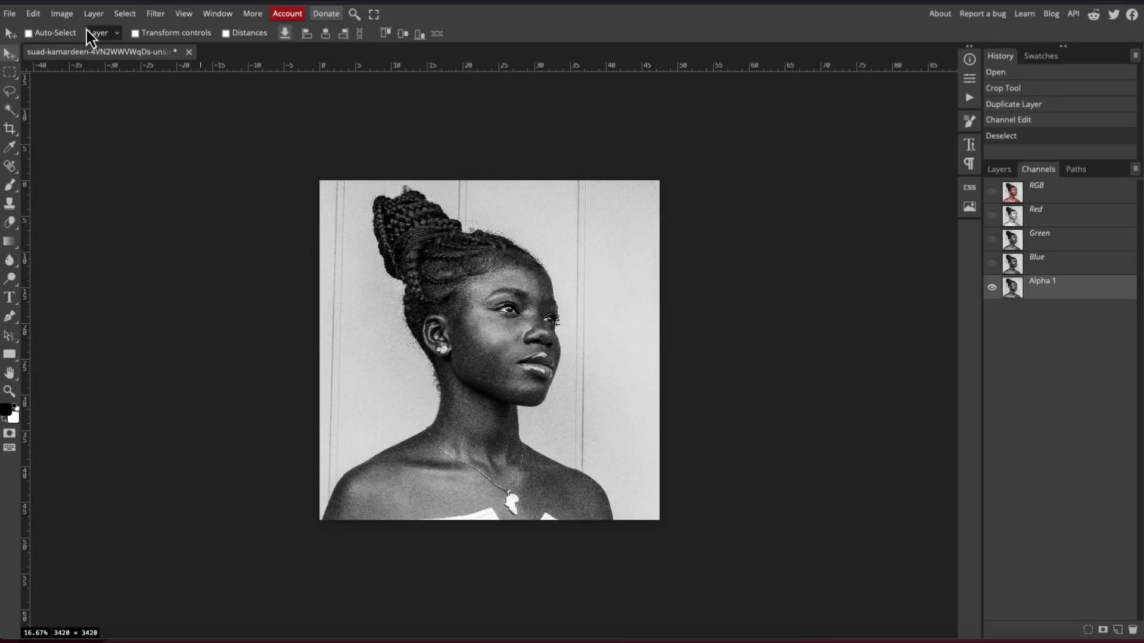
# Step: Apply Levels to Alpha 1, darkening the midtones and pushing light background greys to white
pyautogui.click(97, 19)
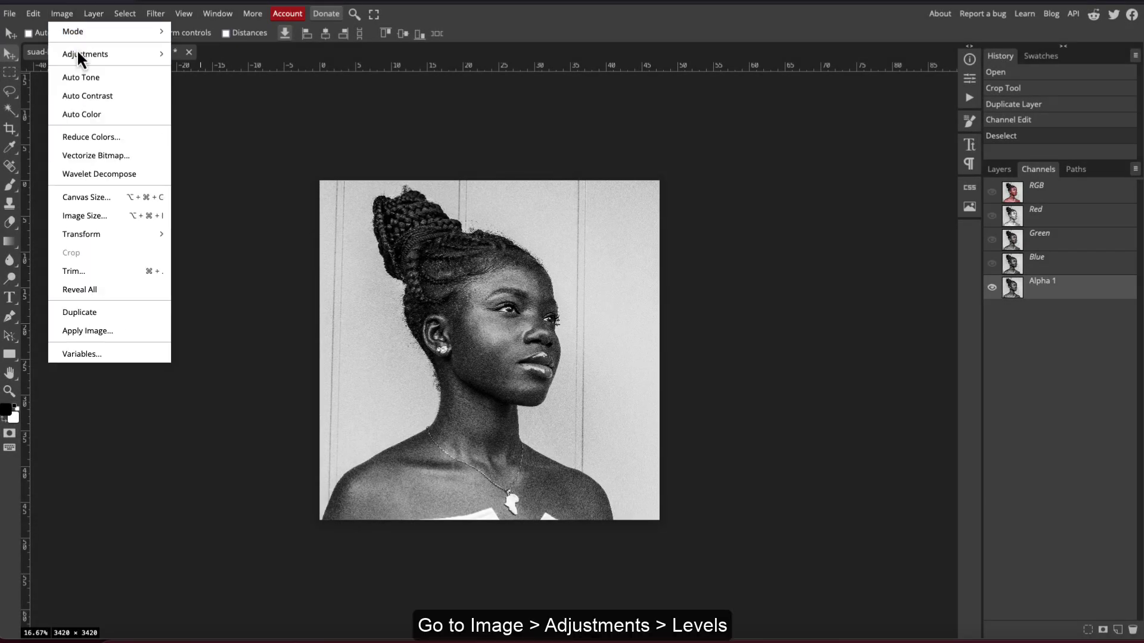
pyautogui.moveTo(86, 54)
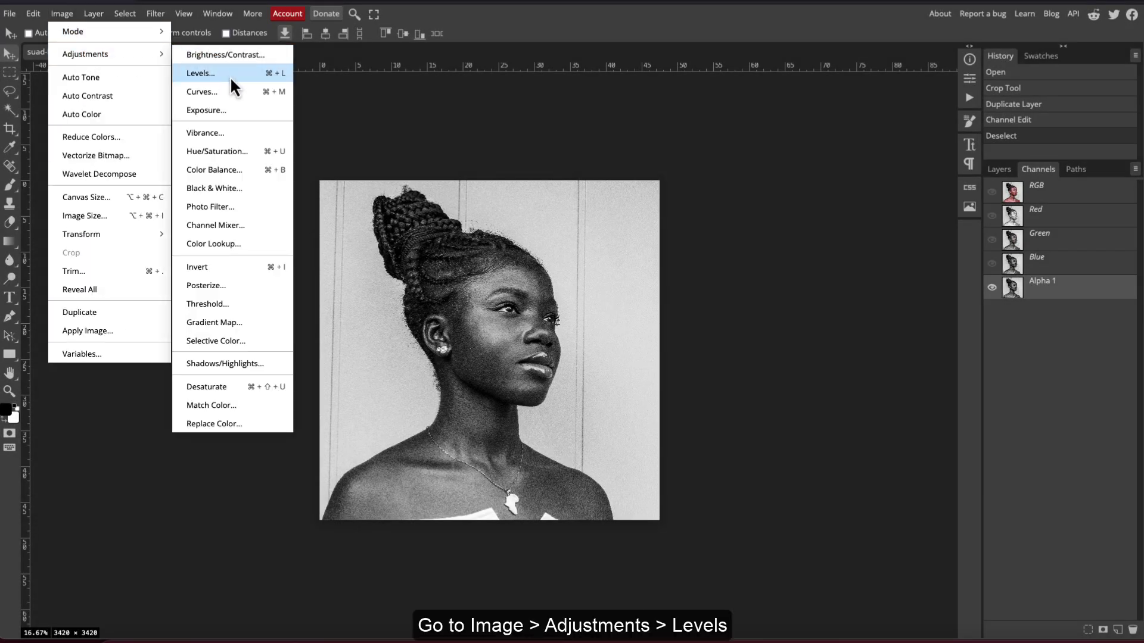
pyautogui.click(229, 76)
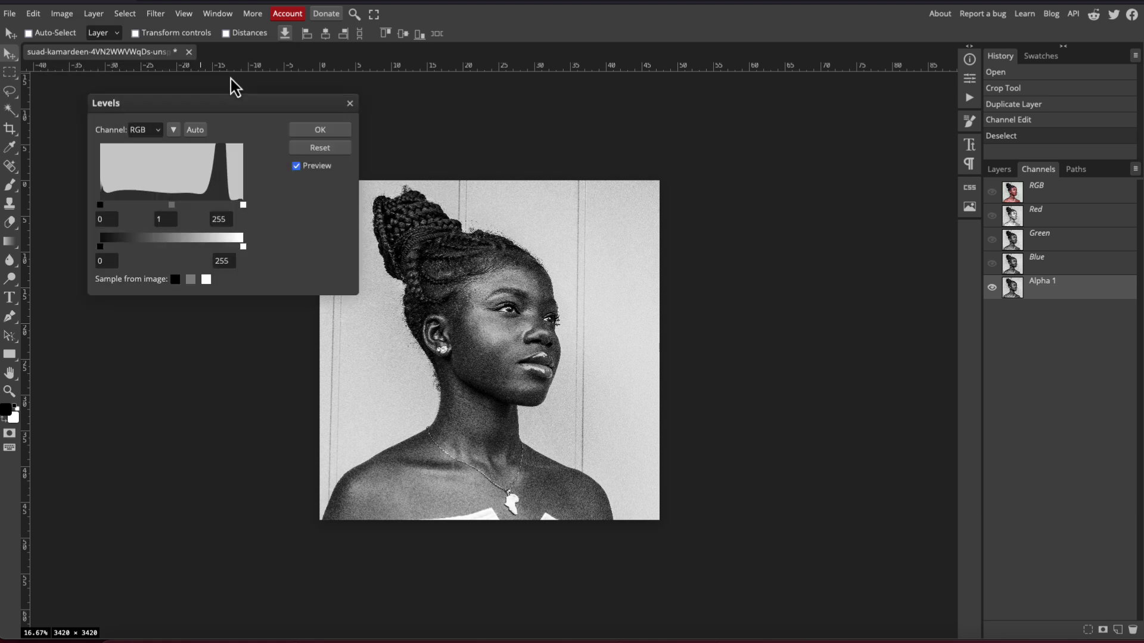
pyautogui.moveTo(231, 108); pyautogui.dragTo(183, 123)
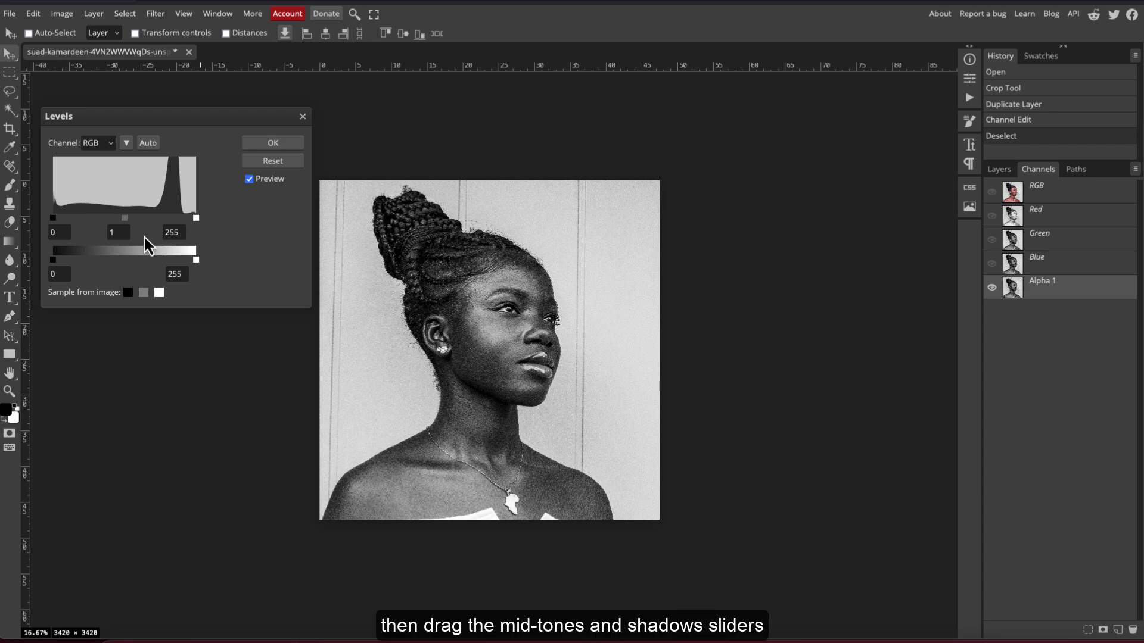
pyautogui.moveTo(123, 218)
pyautogui.mouseDown()
pyautogui.moveTo(147, 228)
pyautogui.moveTo(164, 218)
pyautogui.mouseUp()
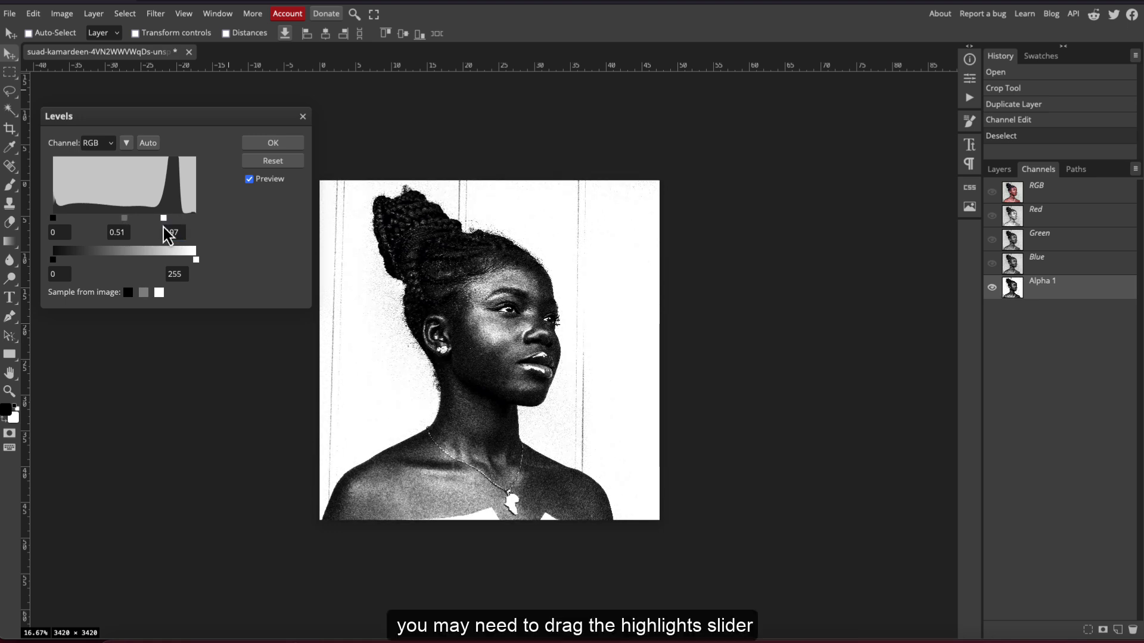
pyautogui.moveTo(124, 222); pyautogui.dragTo(85, 229)
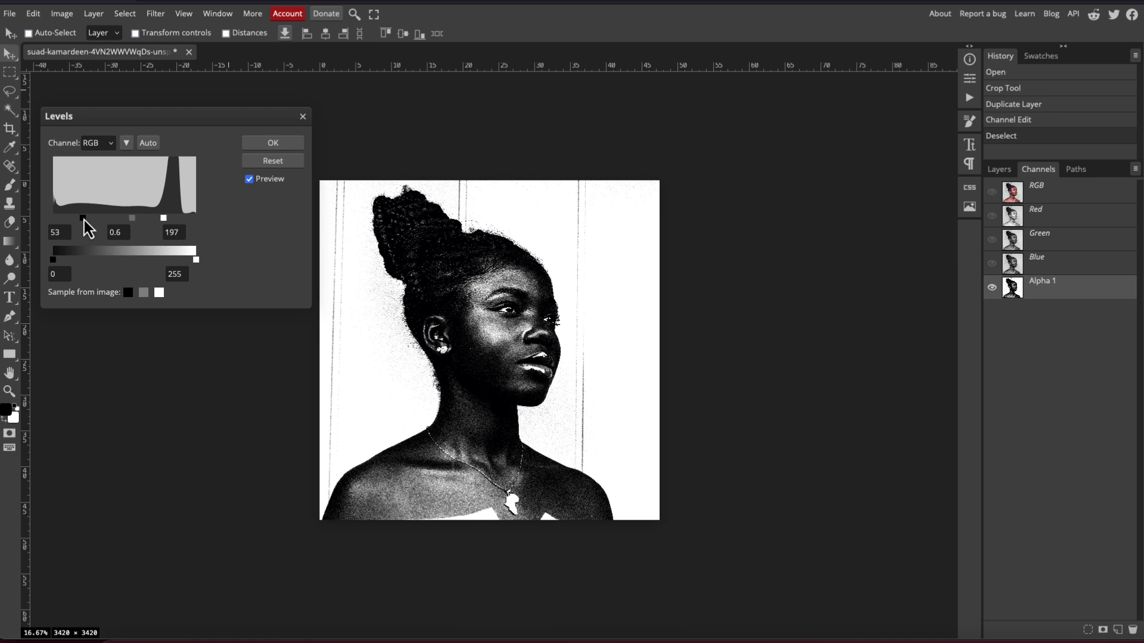
pyautogui.moveTo(160, 222); pyautogui.dragTo(154, 223)
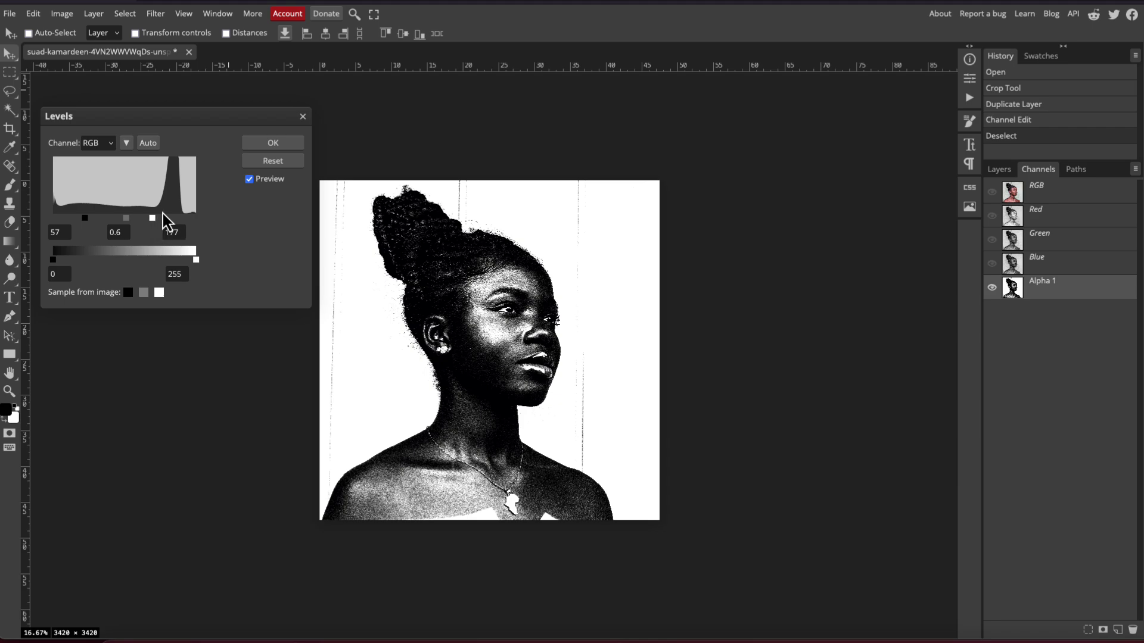
pyautogui.click(261, 146)
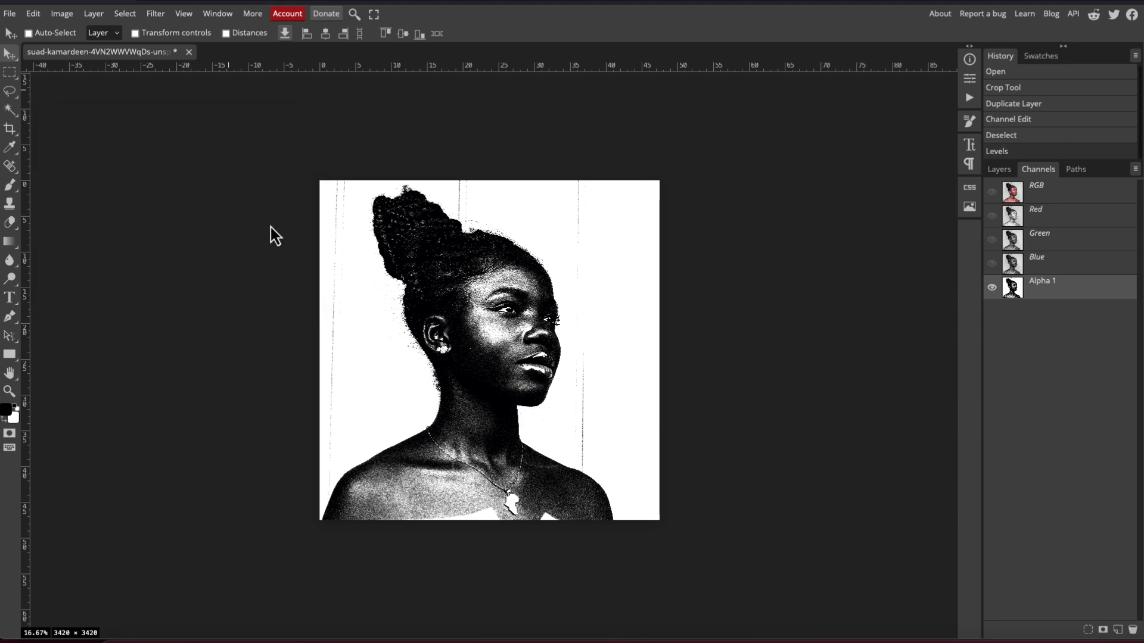
# Step: Brush out the grey lines above the hair, beside the head and neck, and along the top edge
pyautogui.hotkey('ctrl', '+')
pyautogui.hotkey('ctrl', '+')
pyautogui.hotkey('ctrl', '+')
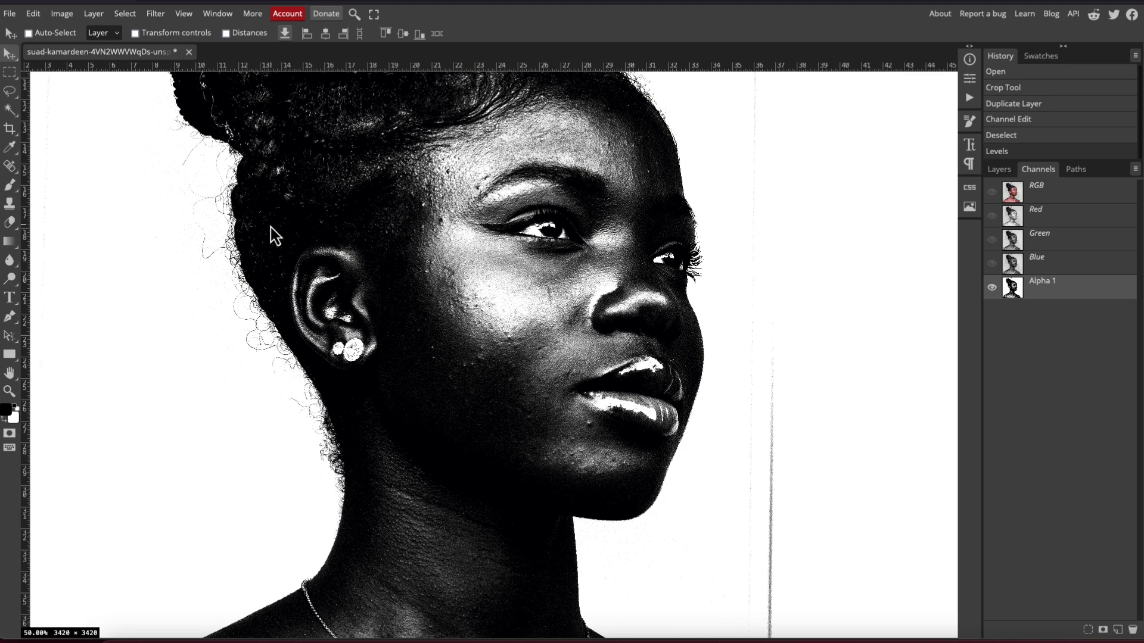
pyautogui.scroll(1, 320, 271)
pyautogui.scroll(4, 320, 280)
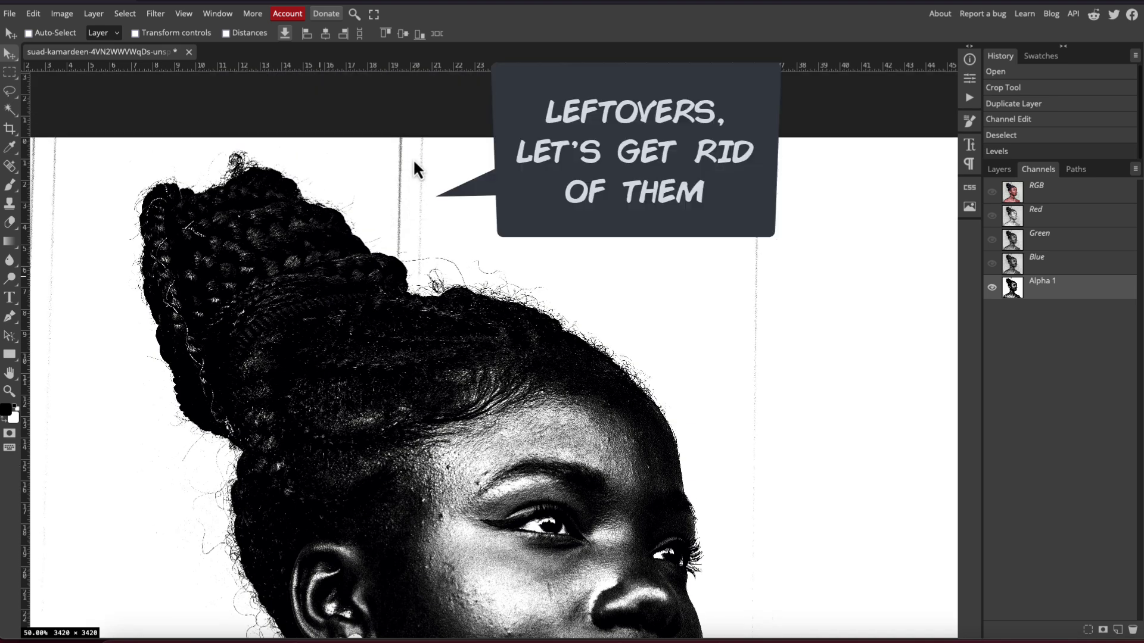
pyautogui.click(10, 184)
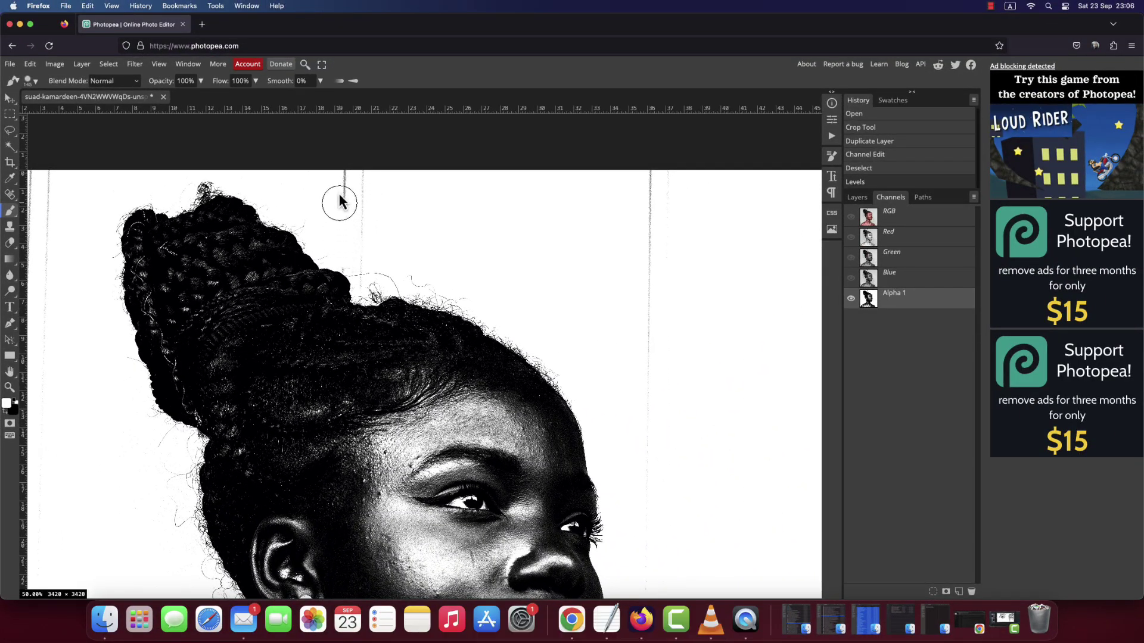
pyautogui.moveTo(345, 256); pyautogui.dragTo(335, 177)
pyautogui.moveTo(364, 260); pyautogui.dragTo(368, 165)
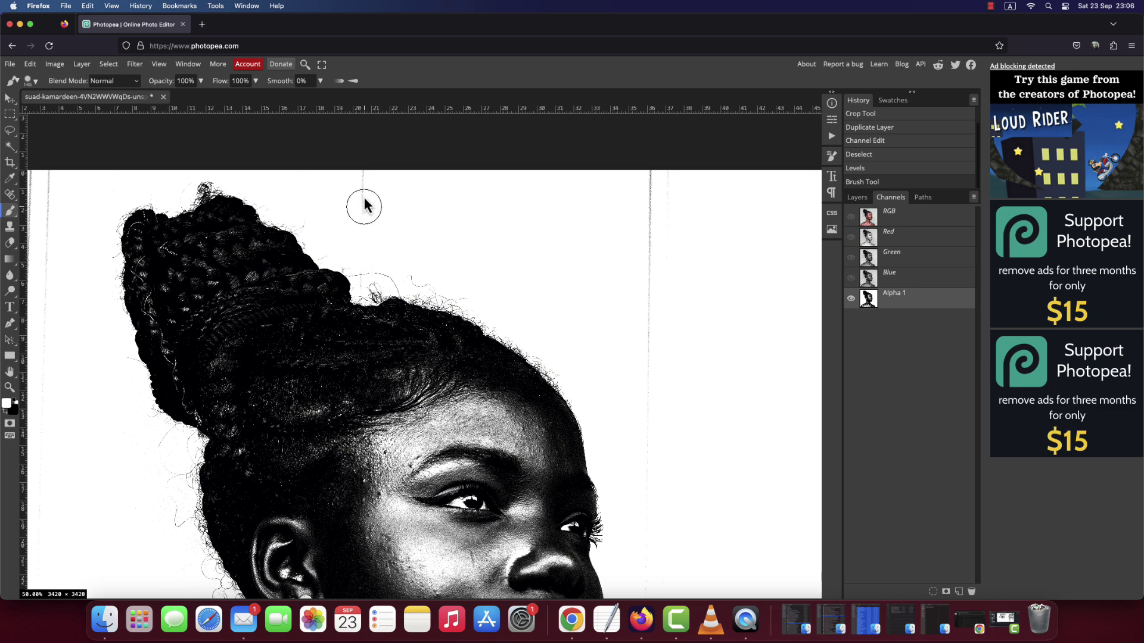
pyautogui.moveTo(635, 512); pyautogui.dragTo(670, 248)
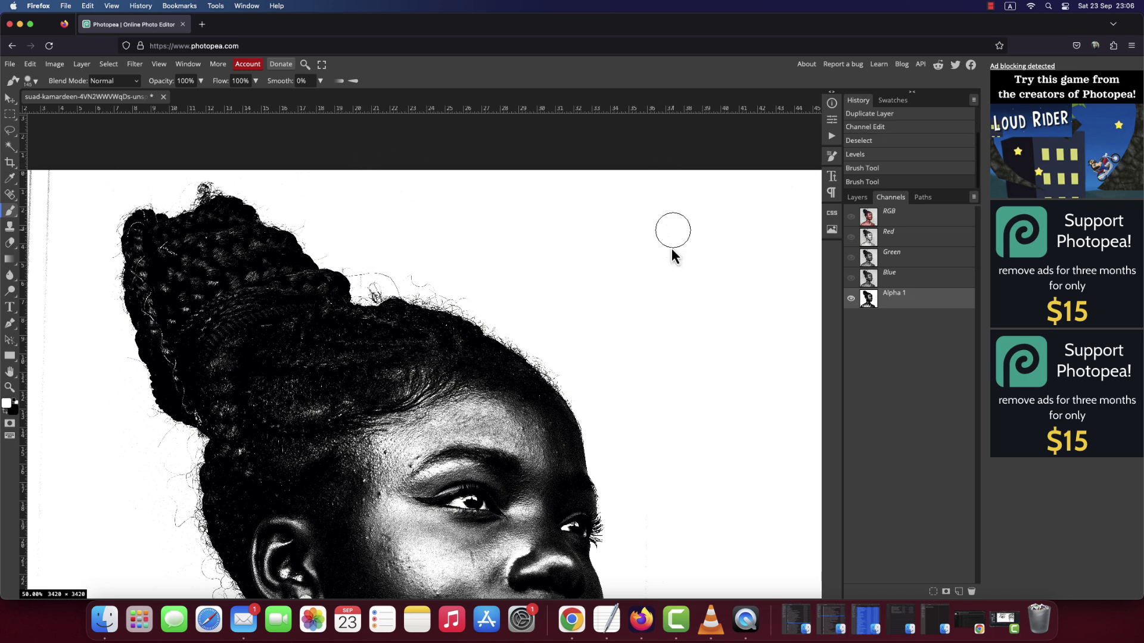
pyautogui.scroll(-5, 371, 298)
pyautogui.scroll(-5, 477, 279)
pyautogui.moveTo(478, 279)
pyautogui.mouseDown()
pyautogui.moveTo(481, 506)
pyautogui.moveTo(448, 464)
pyautogui.mouseUp()
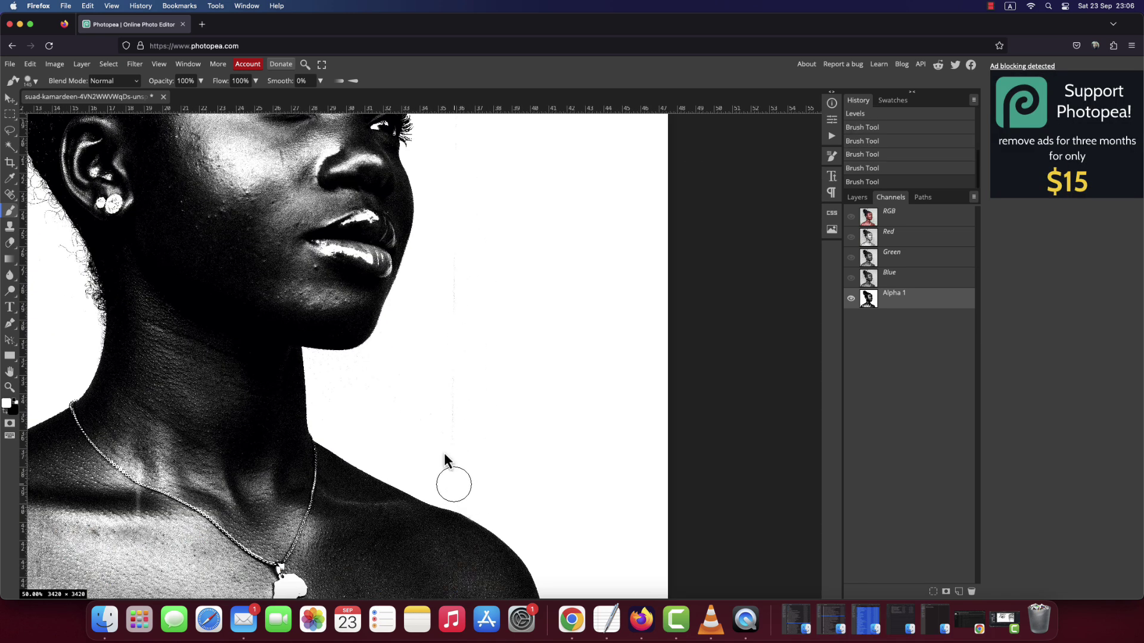
pyautogui.hscroll(-5, 366, 396)
pyautogui.scroll(-1, 206, 523)
pyautogui.scroll(5, 350, 497)
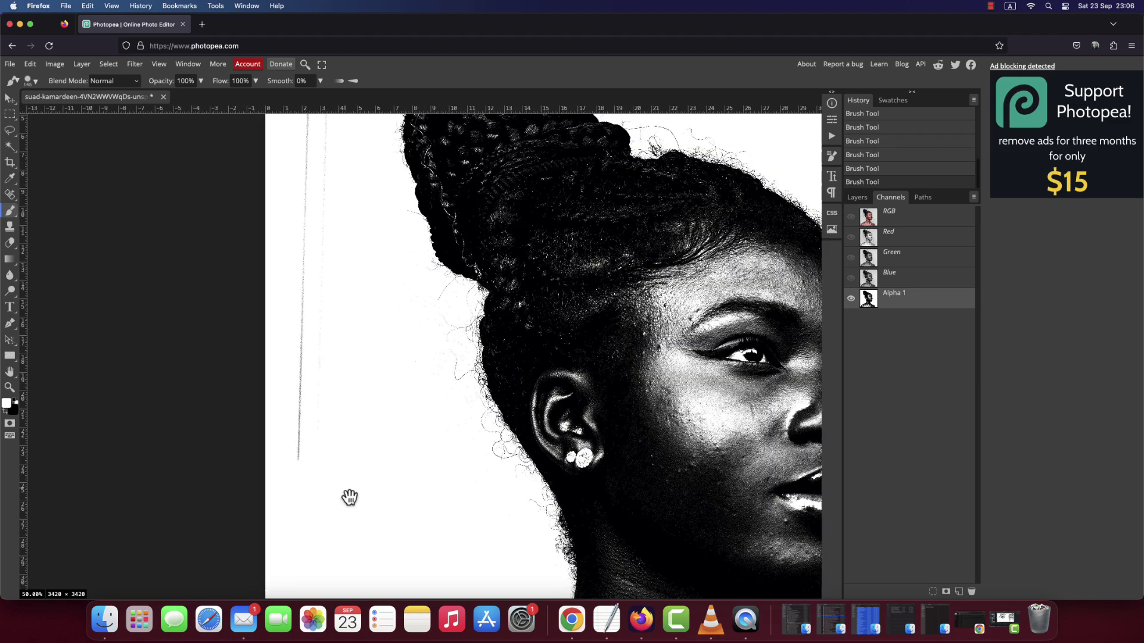
pyautogui.scroll(3, 309, 331)
pyautogui.moveTo(311, 250); pyautogui.dragTo(296, 314)
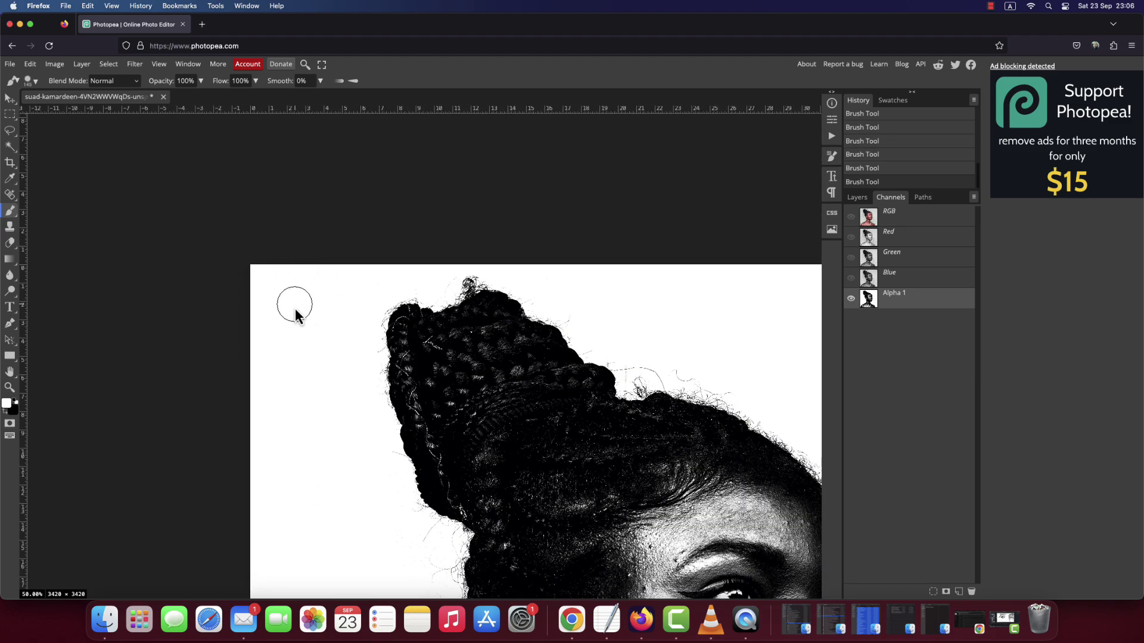
pyautogui.moveTo(388, 453)
pyautogui.mouseDown()
pyautogui.moveTo(205, 245)
pyautogui.moveTo(209, 364)
pyautogui.mouseUp()
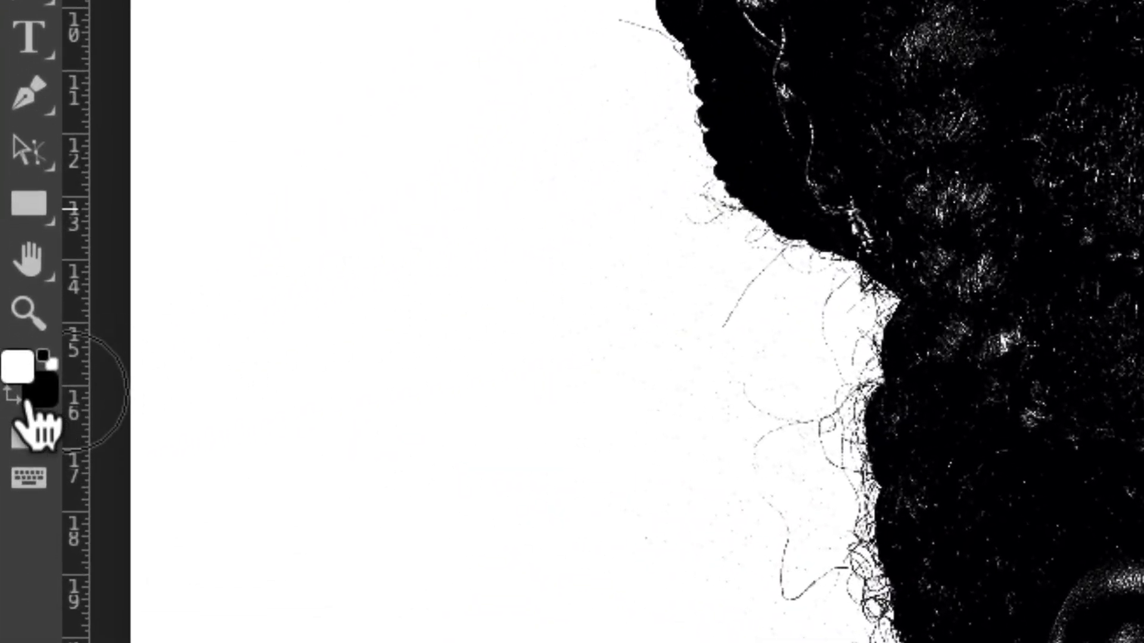
# Step: Paint the hair, face, ear and shoulder patch solid black, then invert Alpha 1 with Cmd+I
pyautogui.press('x')
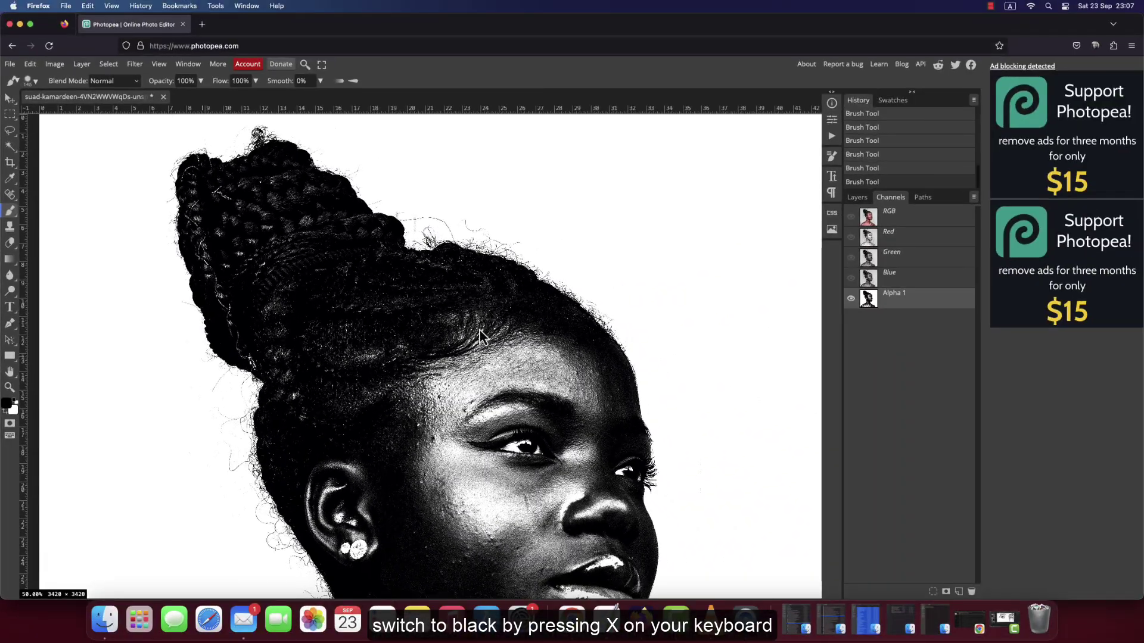
pyautogui.moveTo(448, 266); pyautogui.dragTo(452, 274)
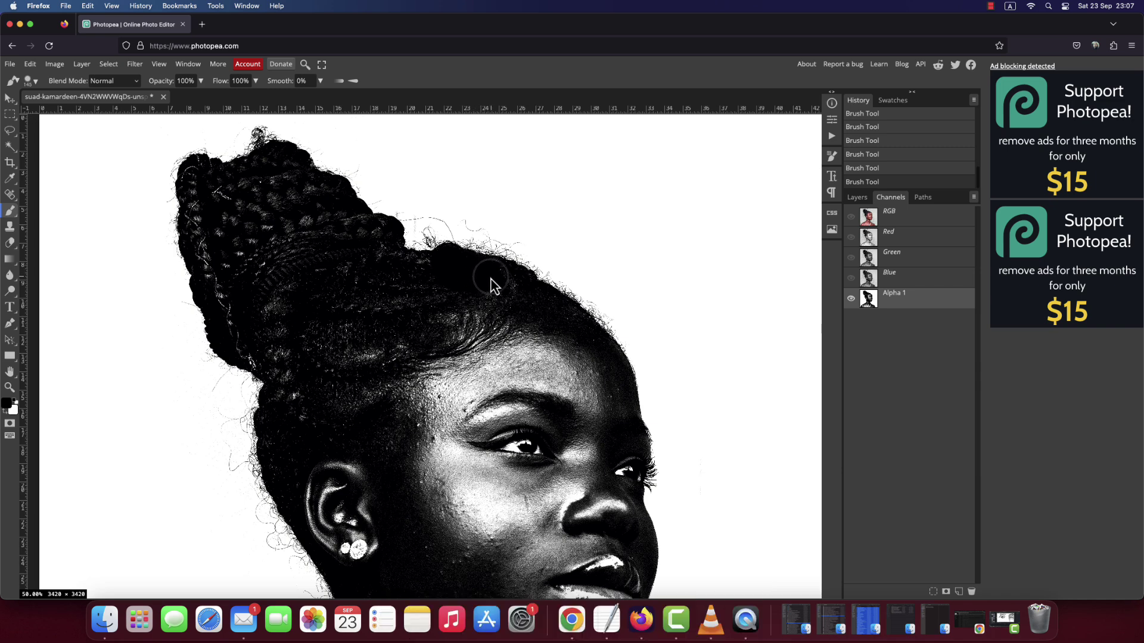
pyautogui.moveTo(595, 358)
pyautogui.mouseDown()
pyautogui.moveTo(623, 446)
pyautogui.moveTo(578, 383)
pyautogui.moveTo(423, 277)
pyautogui.mouseUp()
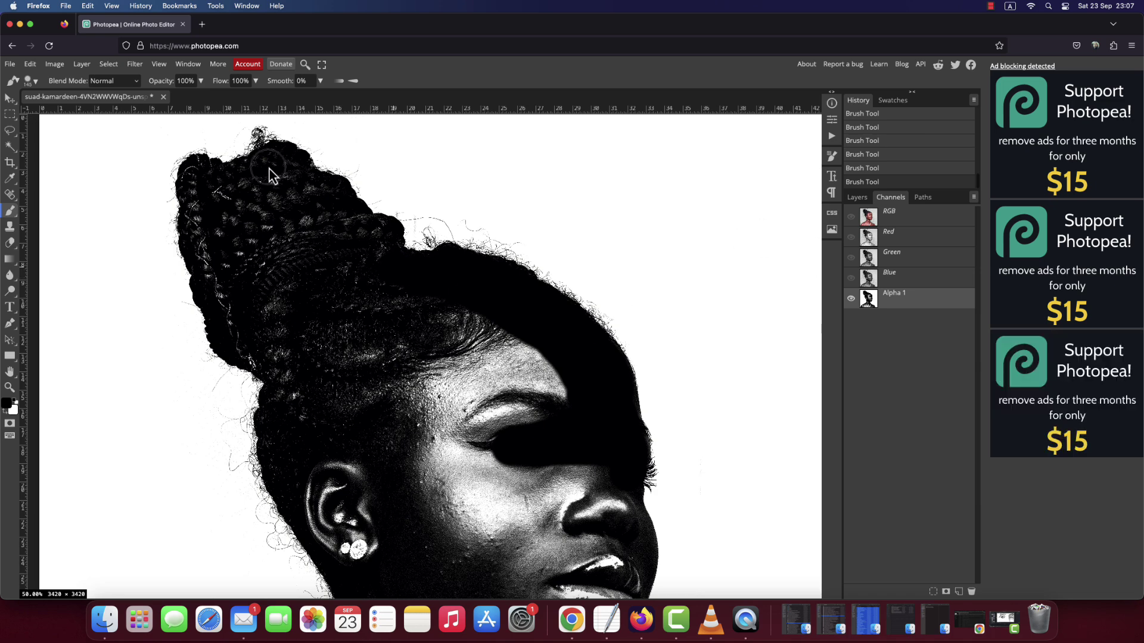
pyautogui.moveTo(199, 203)
pyautogui.mouseDown()
pyautogui.moveTo(209, 263)
pyautogui.moveTo(259, 357)
pyautogui.moveTo(241, 245)
pyautogui.moveTo(308, 190)
pyautogui.mouseUp()
pyautogui.moveTo(381, 250)
pyautogui.mouseDown()
pyautogui.moveTo(263, 224)
pyautogui.moveTo(384, 327)
pyautogui.moveTo(379, 296)
pyautogui.moveTo(284, 408)
pyautogui.mouseUp()
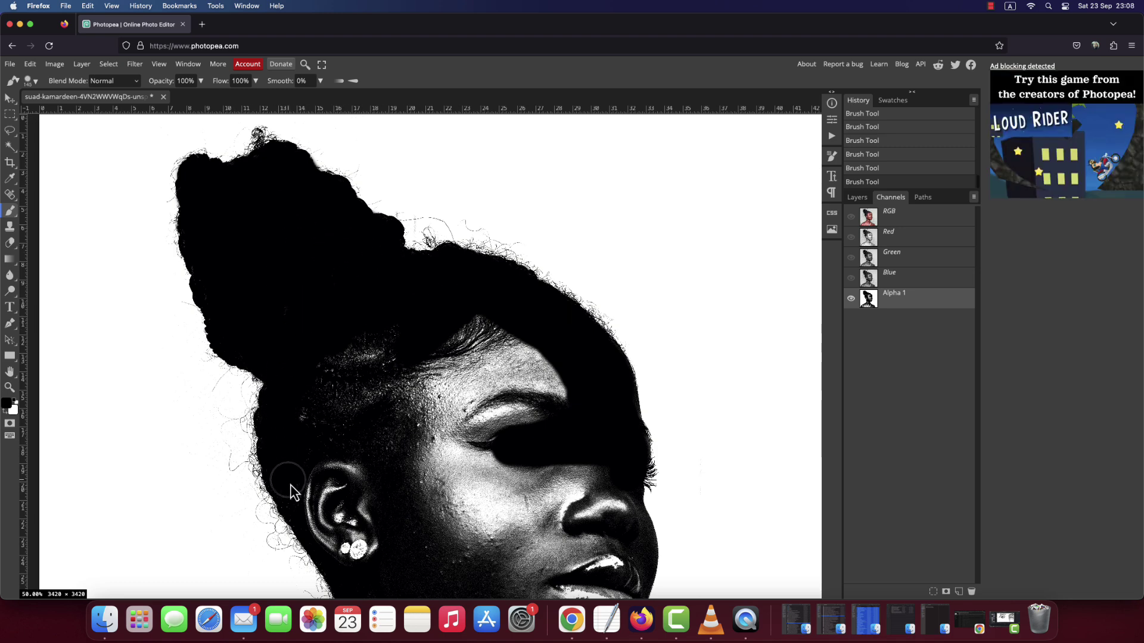
pyautogui.moveTo(290, 492)
pyautogui.mouseDown()
pyautogui.moveTo(328, 531)
pyautogui.moveTo(355, 377)
pyautogui.moveTo(577, 399)
pyautogui.moveTo(419, 422)
pyautogui.mouseUp()
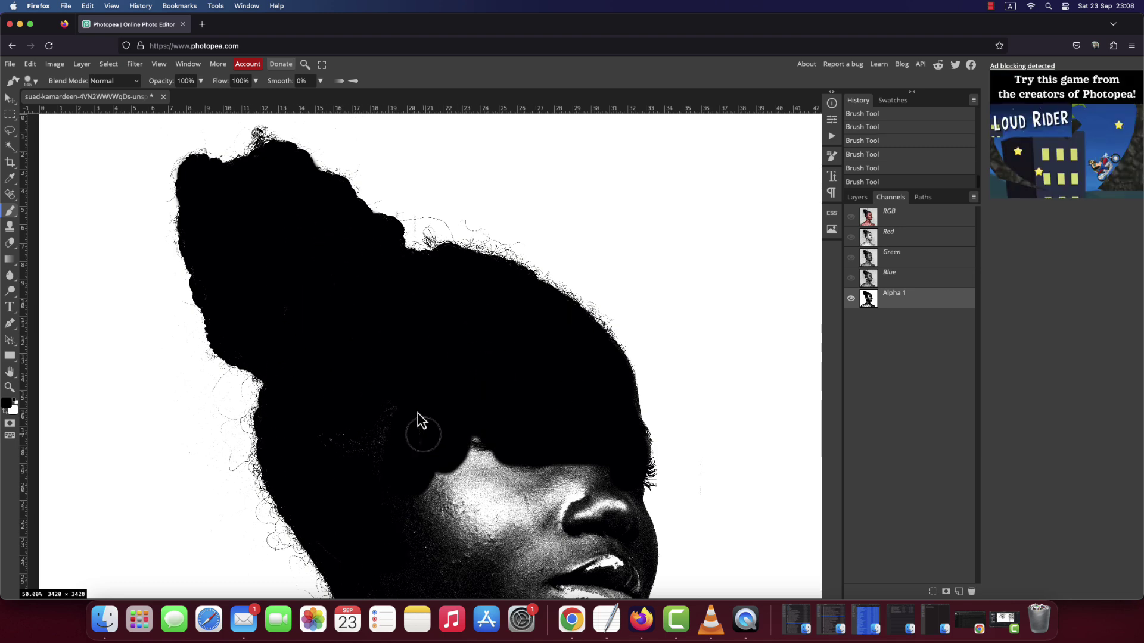
pyautogui.scroll(-3, 420, 420)
pyautogui.scroll(-3, 491, 288)
pyautogui.scroll(-5, 604, 403)
pyautogui.moveTo(643, 544)
pyautogui.mouseDown()
pyautogui.moveTo(581, 517)
pyautogui.moveTo(499, 560)
pyautogui.moveTo(566, 473)
pyautogui.mouseUp()
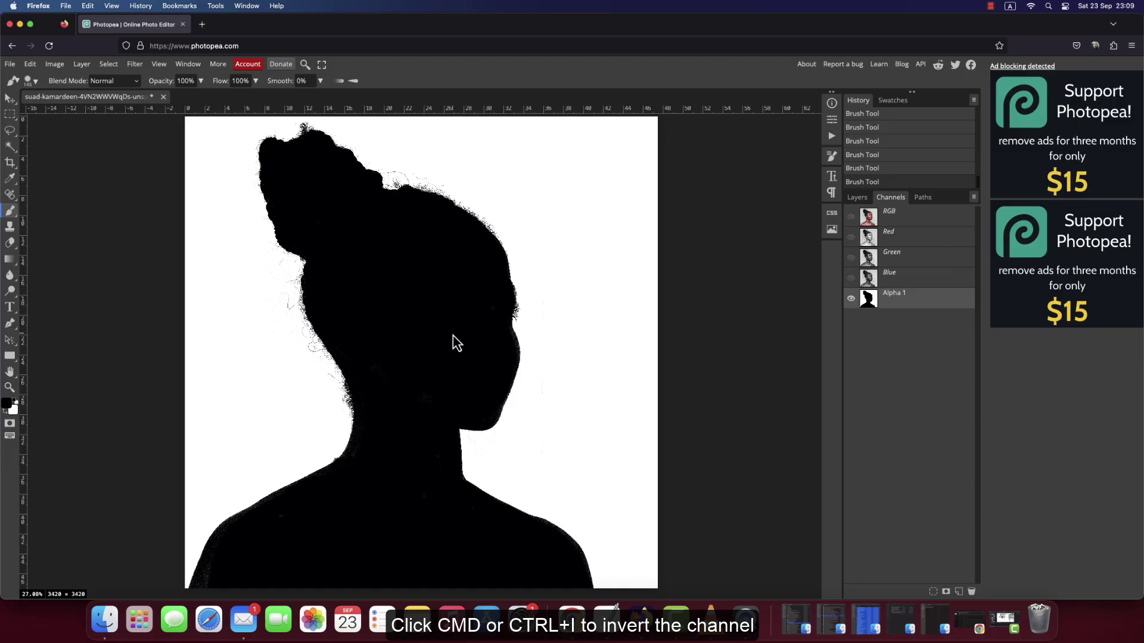
pyautogui.press('super+i')
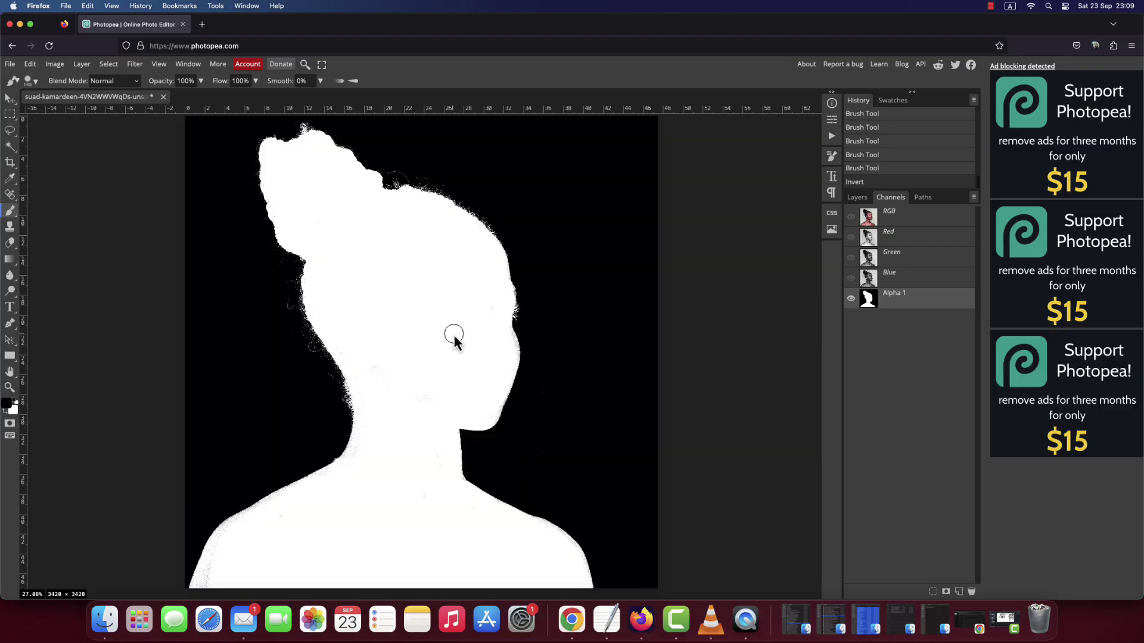
pyautogui.scroll(2, 455, 335)
pyautogui.scroll(2, 456, 338)
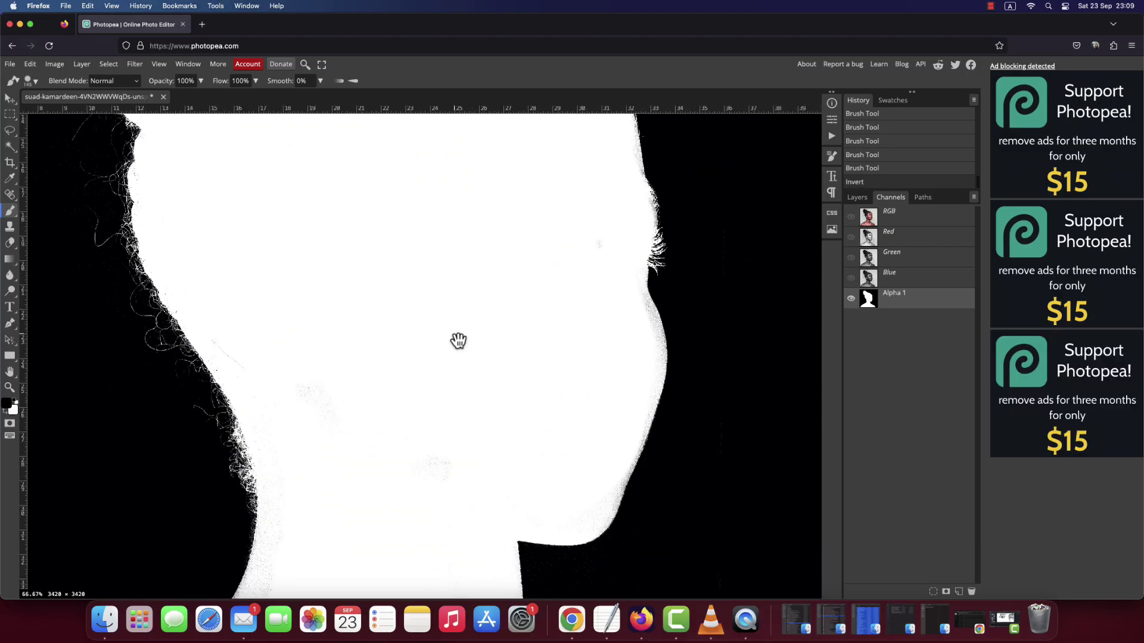
# Step: Brush white along the face, neck, shoulder and lower-left silhouette edges to fill gaps
pyautogui.moveTo(530, 420); pyautogui.dragTo(400, 457)
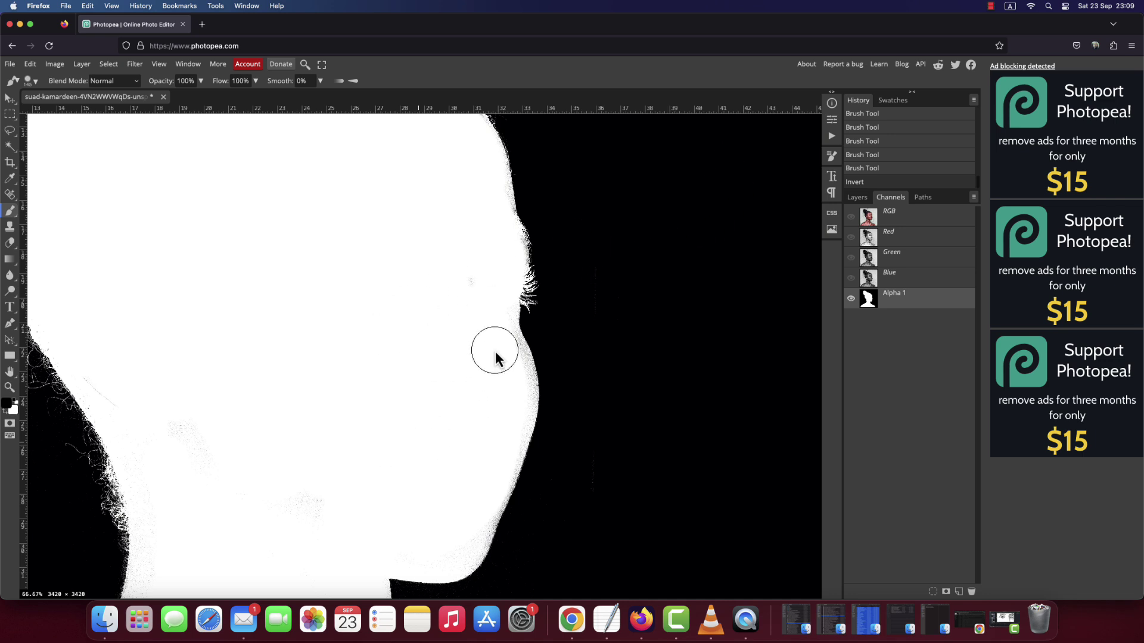
pyautogui.press('x')
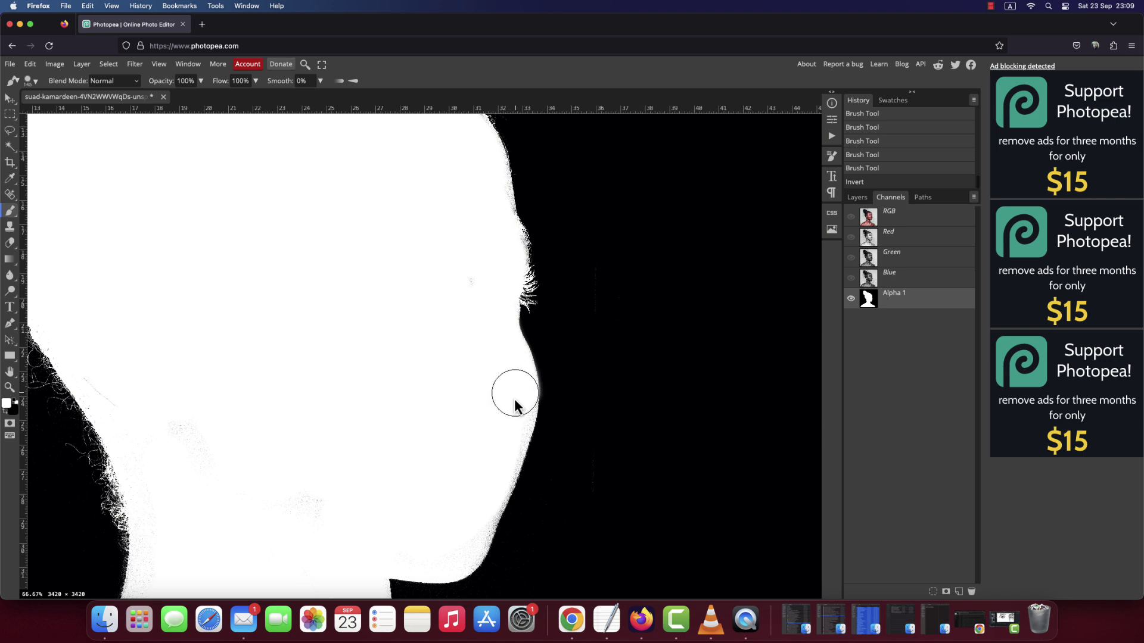
pyautogui.moveTo(514, 390)
pyautogui.mouseDown()
pyautogui.moveTo(473, 532)
pyautogui.moveTo(404, 438)
pyautogui.mouseUp()
pyautogui.scroll(-3, 404, 439)
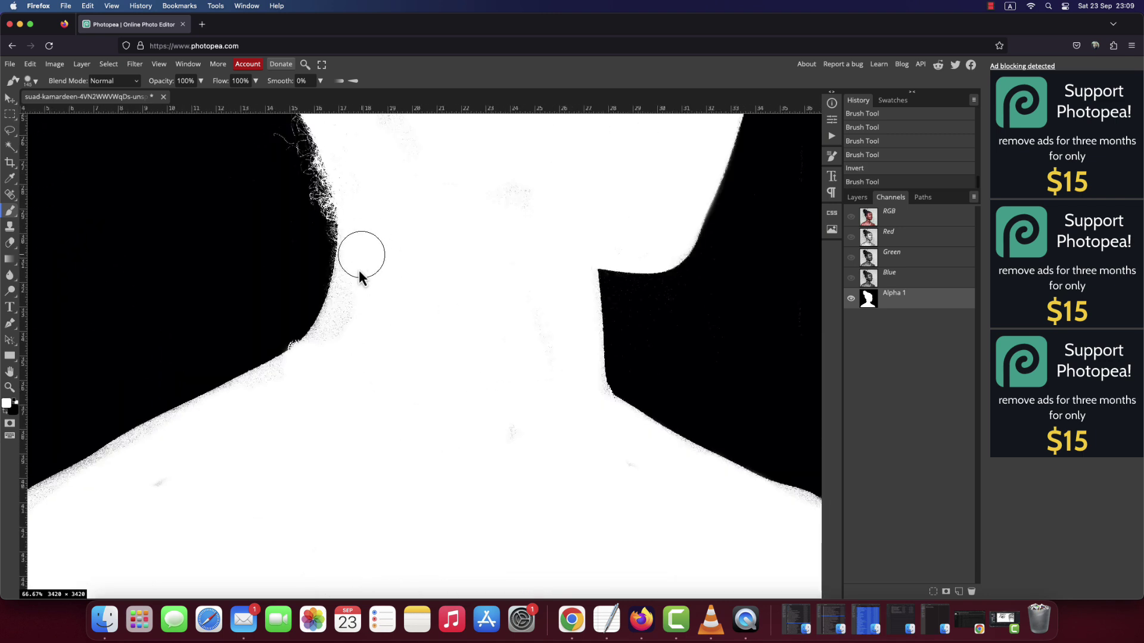
pyautogui.hscroll(-5, 358, 255)
pyautogui.hscroll(-2, 569, 277)
pyautogui.moveTo(583, 242); pyautogui.dragTo(435, 313)
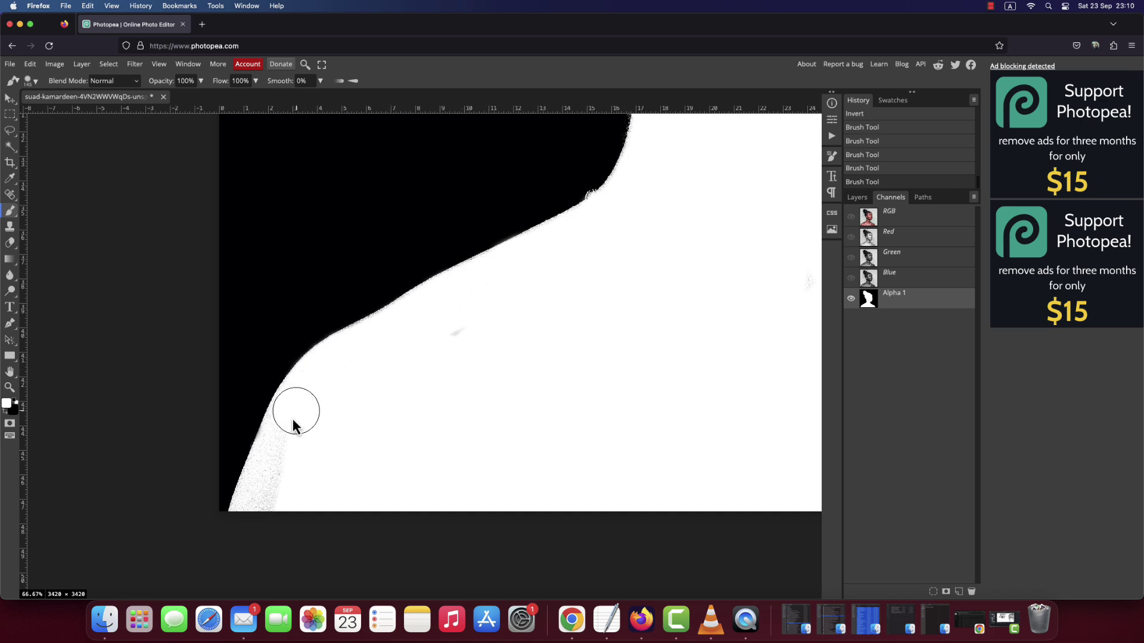
pyautogui.moveTo(292, 419); pyautogui.dragTo(264, 580)
pyautogui.hscroll(5, 595, 370)
pyautogui.hscroll(3, 544, 340)
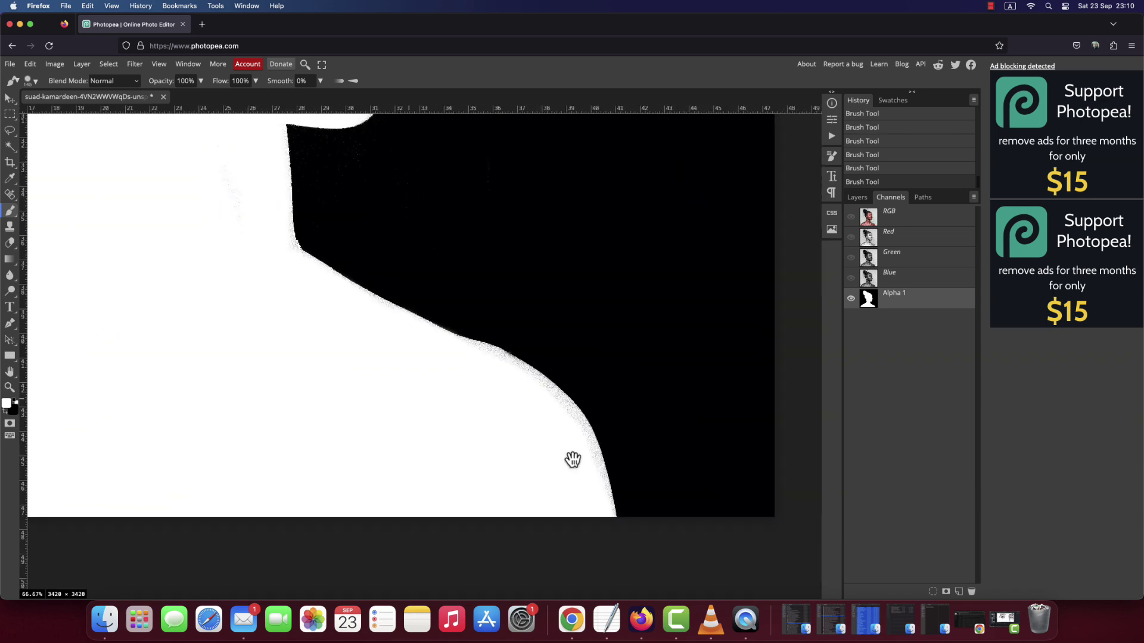
pyautogui.scroll(2, 529, 401)
pyautogui.hscroll(-2, 501, 404)
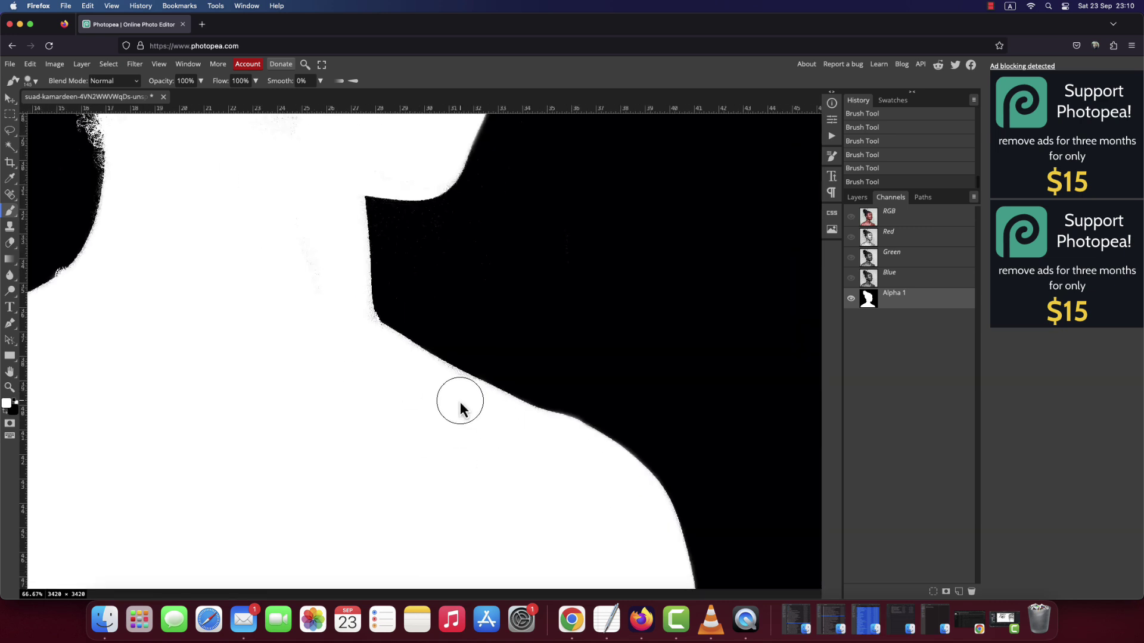
pyautogui.moveTo(355, 352)
pyautogui.mouseDown()
pyautogui.moveTo(345, 327)
pyautogui.moveTo(454, 412)
pyautogui.mouseUp()
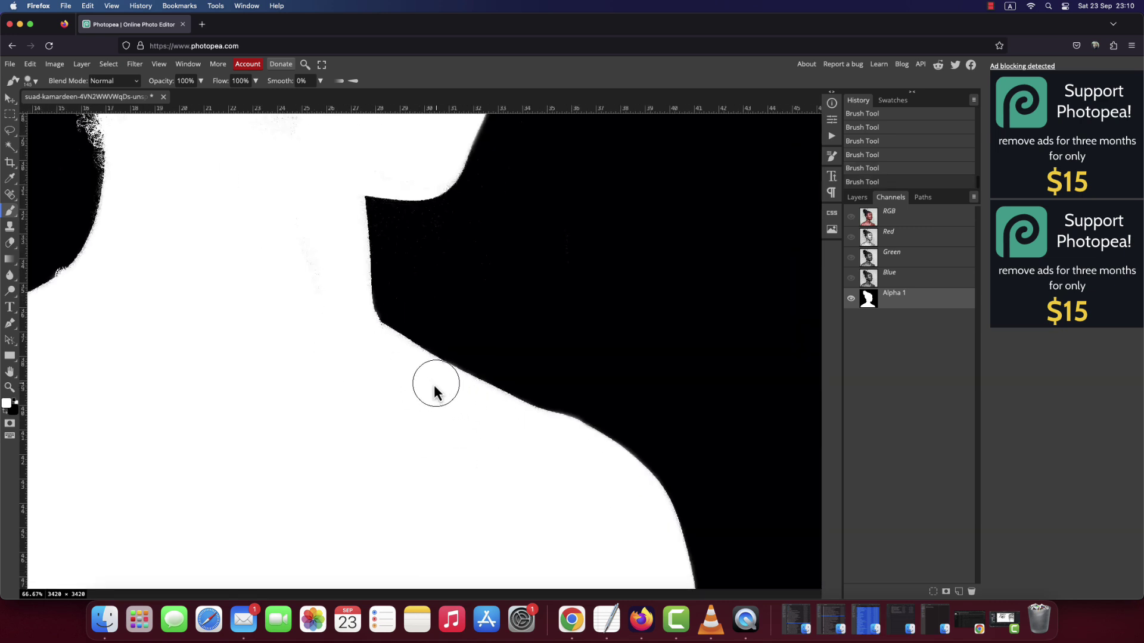
pyautogui.hscroll(-3, 434, 385)
pyautogui.scroll(5, 358, 384)
pyautogui.moveTo(296, 364); pyautogui.dragTo(371, 476)
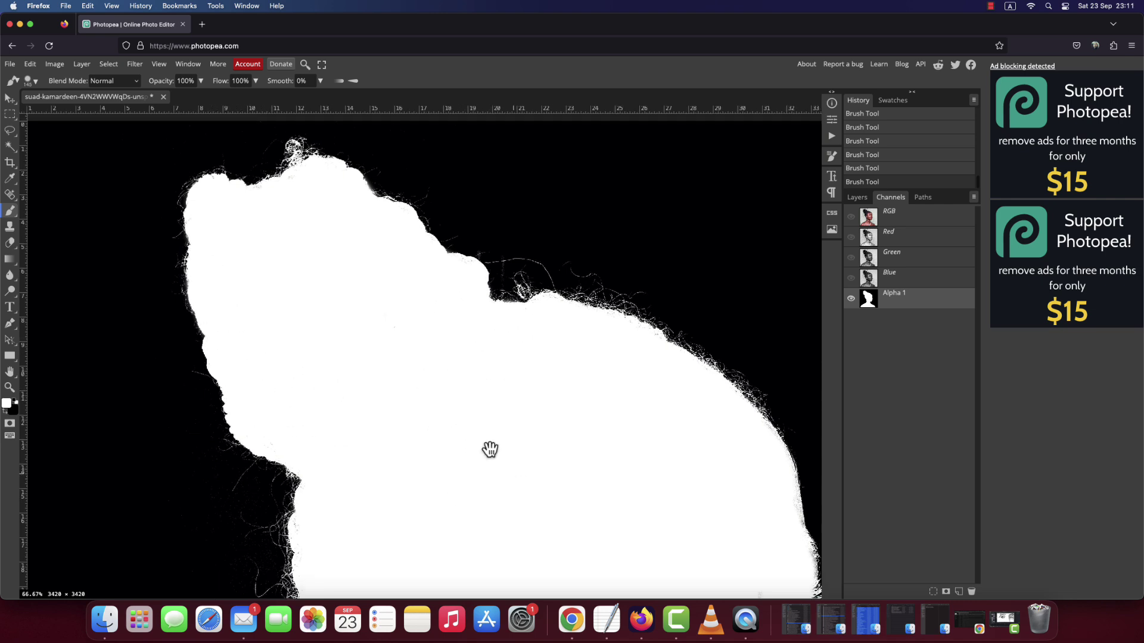
pyautogui.moveTo(490, 449); pyautogui.dragTo(227, 273)
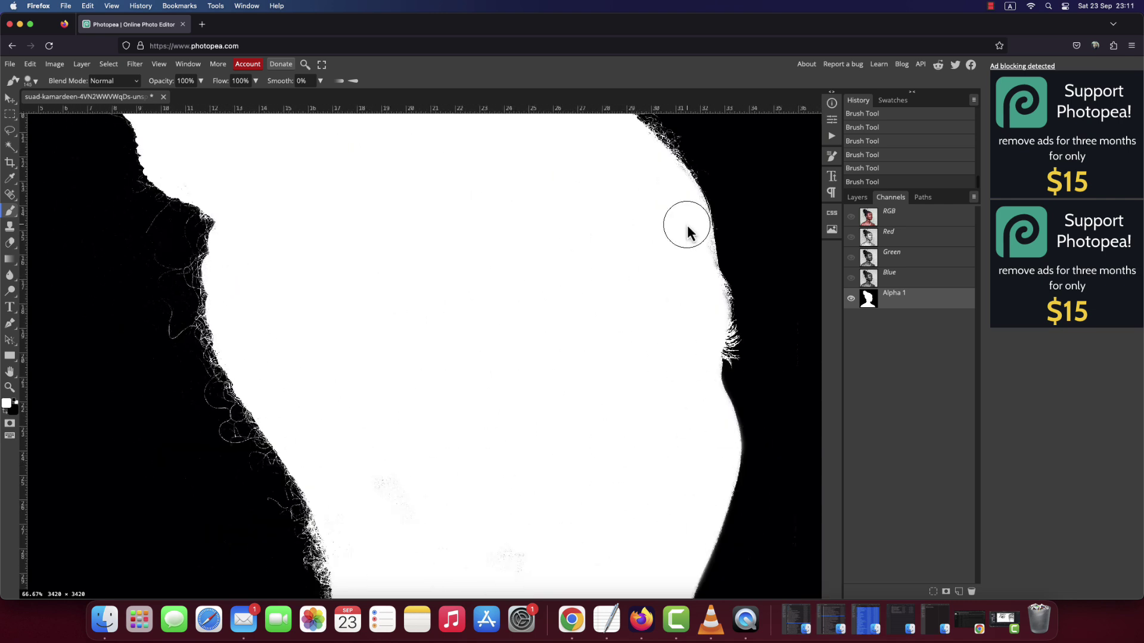
pyautogui.moveTo(687, 230); pyautogui.dragTo(706, 311)
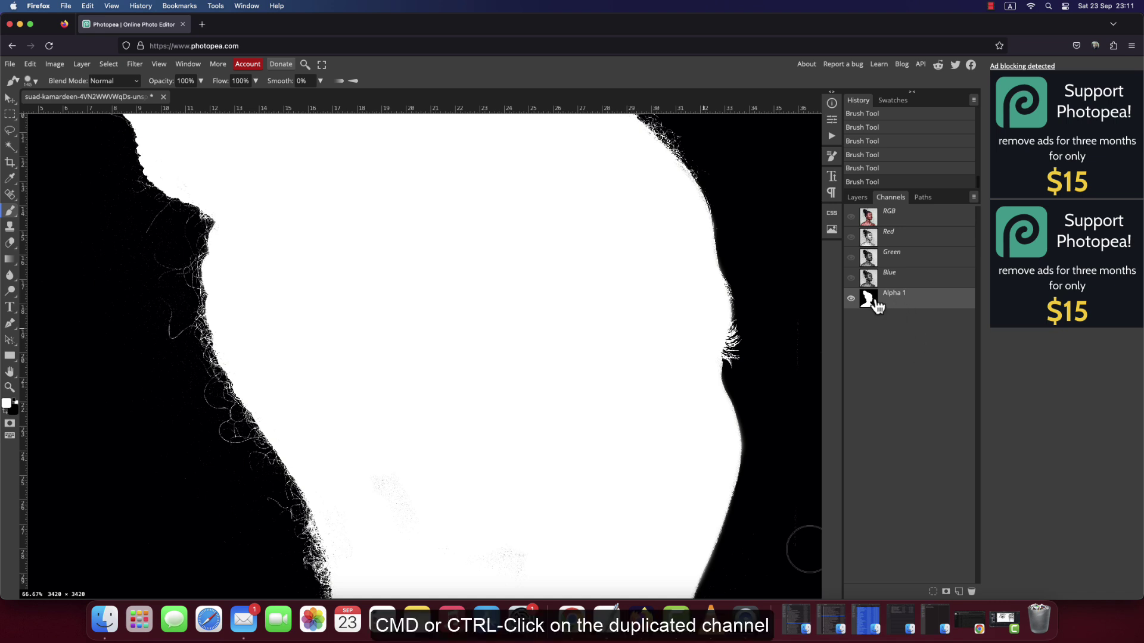
# Step: Load Alpha 1 as a selection, switch back to the RGB channel, and show the layers list
pyautogui.keyDown('super'); pyautogui.click(869, 300); pyautogui.keyUp('super')
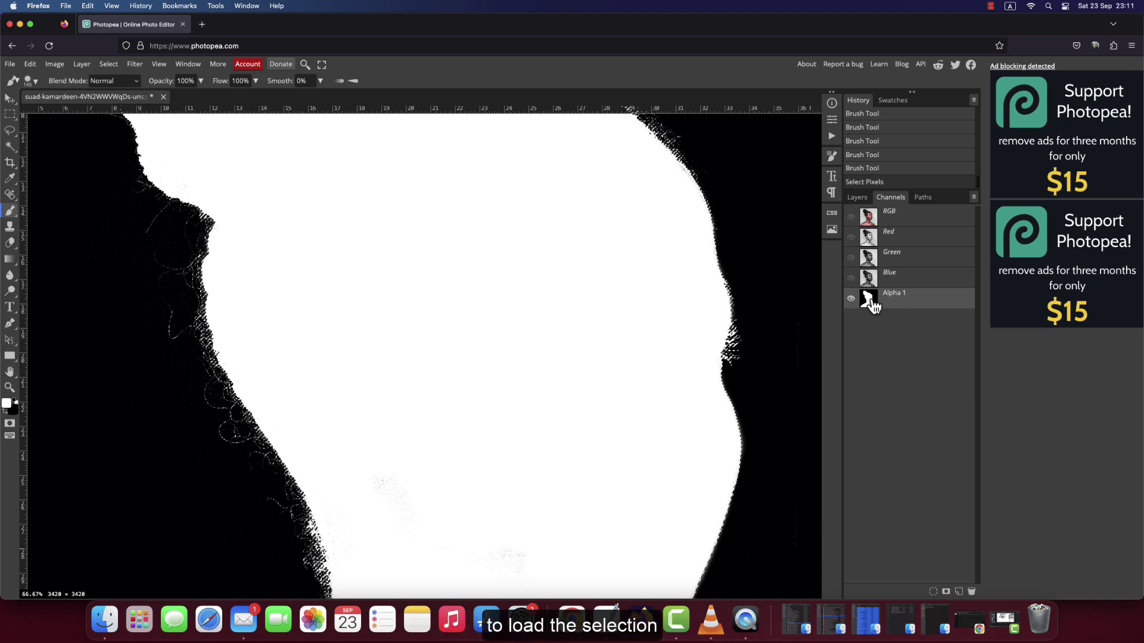
pyautogui.click(905, 221)
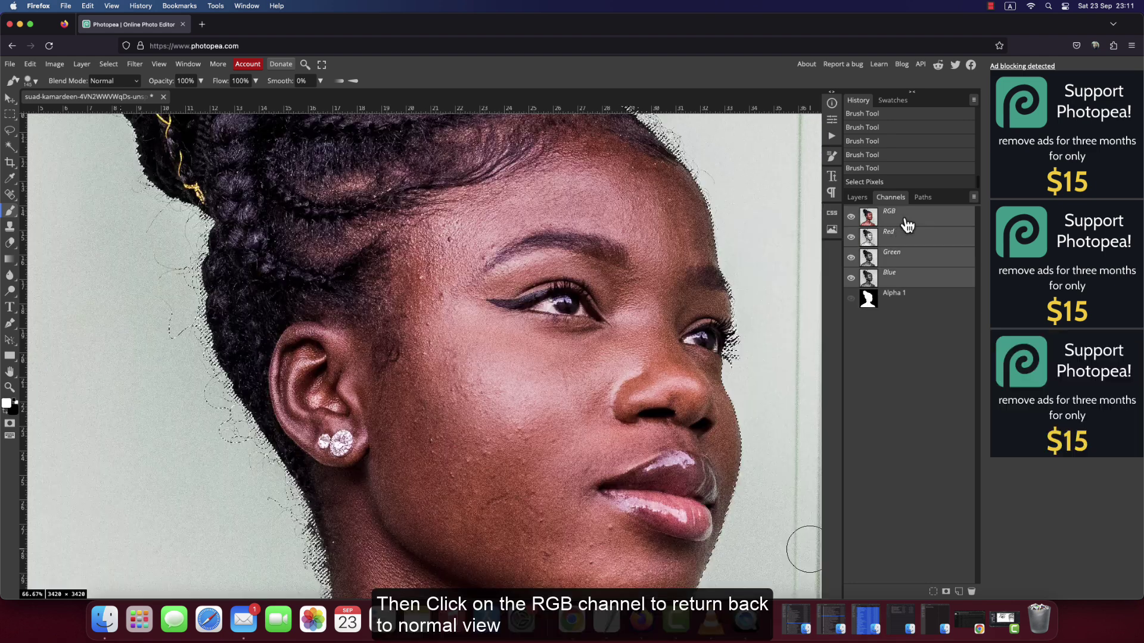
pyautogui.click(858, 198)
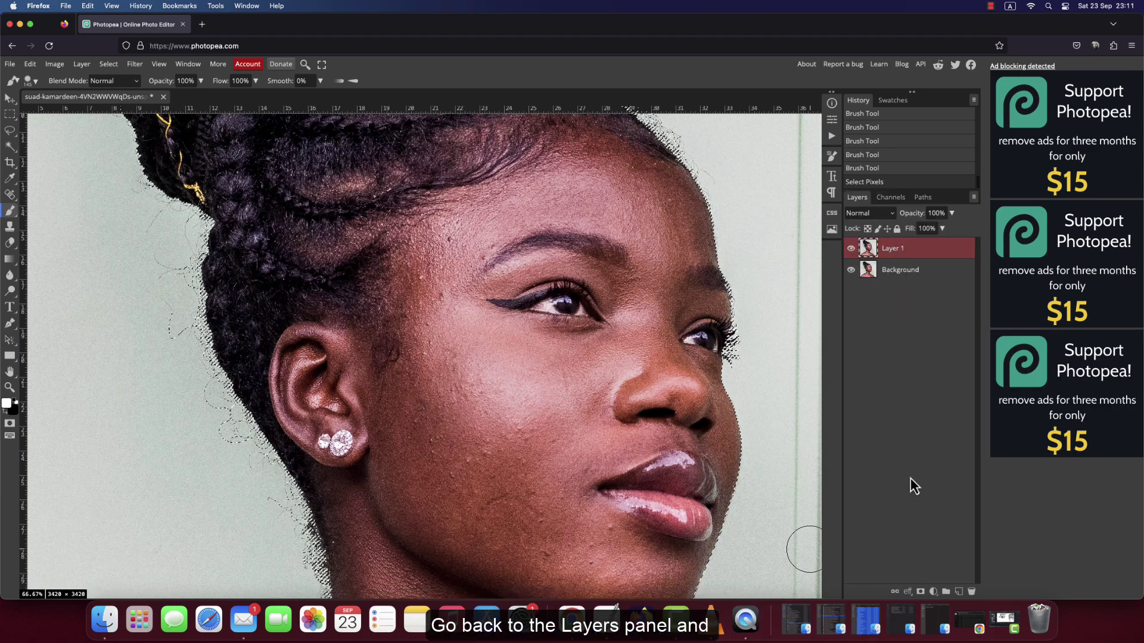
# Step: Add a layer mask to Layer 1, hide the Background layer, and fit the image on screen
pyautogui.click(921, 591)
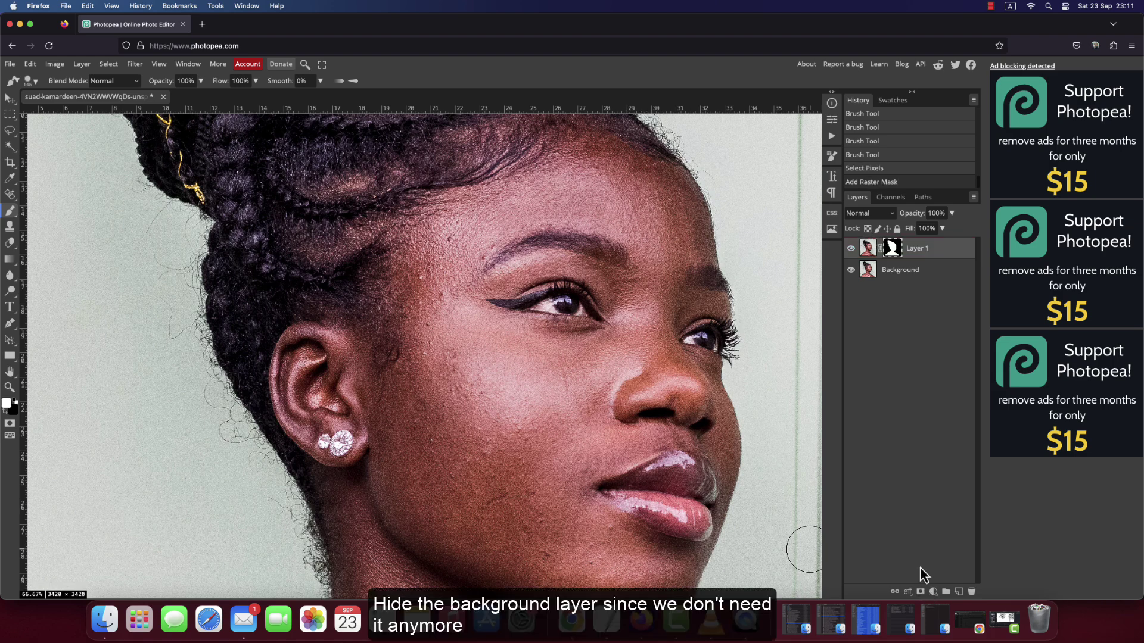
pyautogui.click(850, 270)
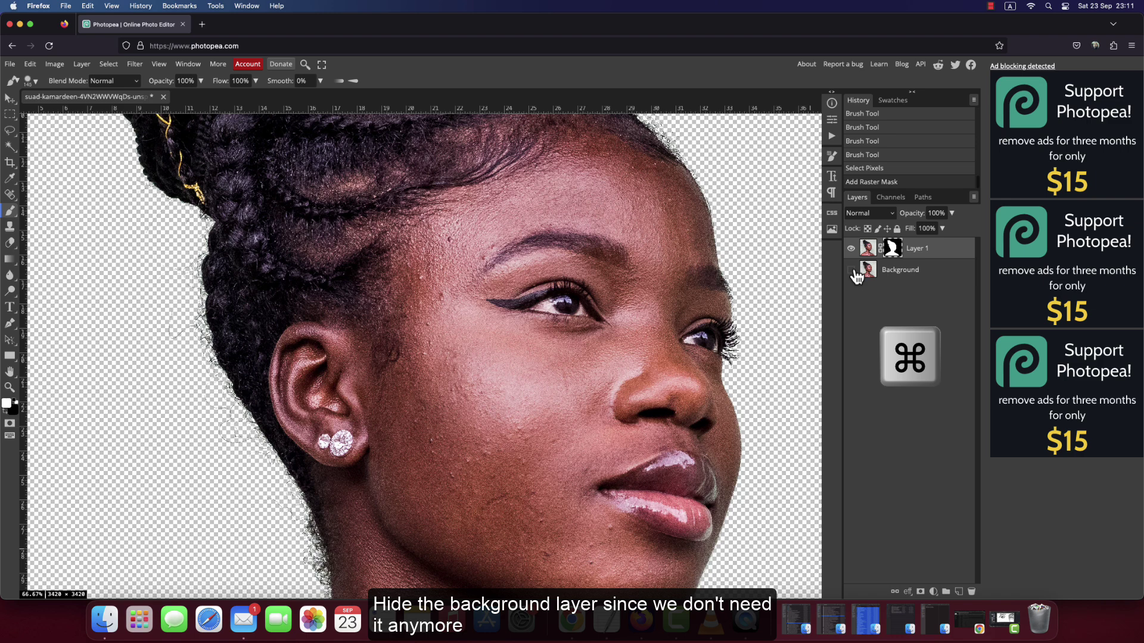
pyautogui.press('super+0')
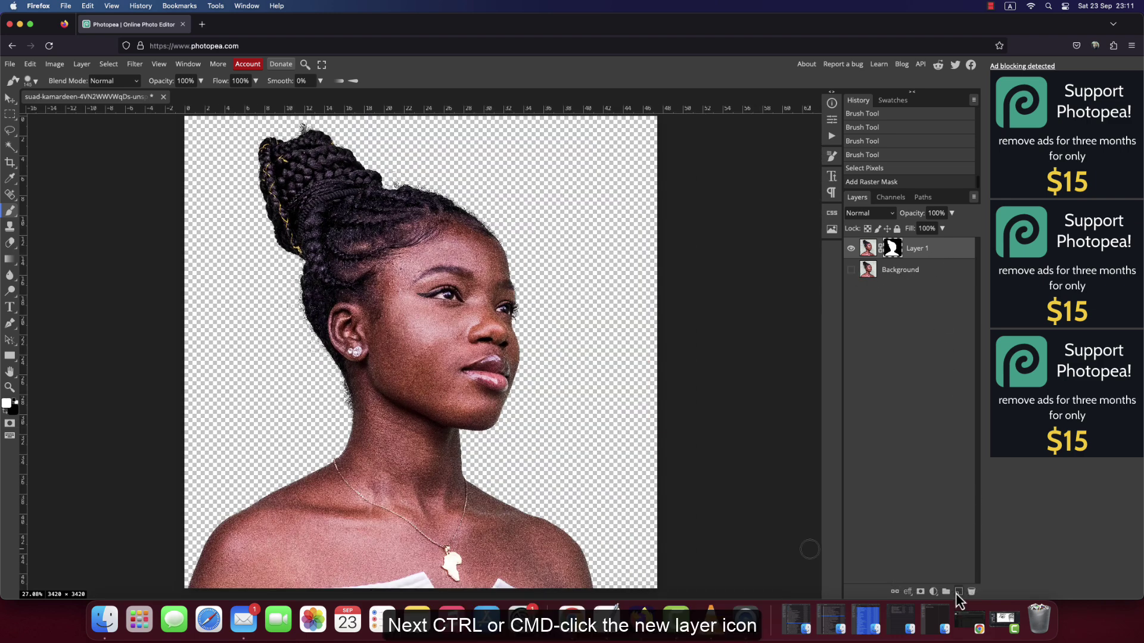
# Step: Add Layer 2 below Layer 1, fill it with white, and reselect Layer 1
pyautogui.keyDown('super'); pyautogui.click(956, 593); pyautogui.keyUp('super')
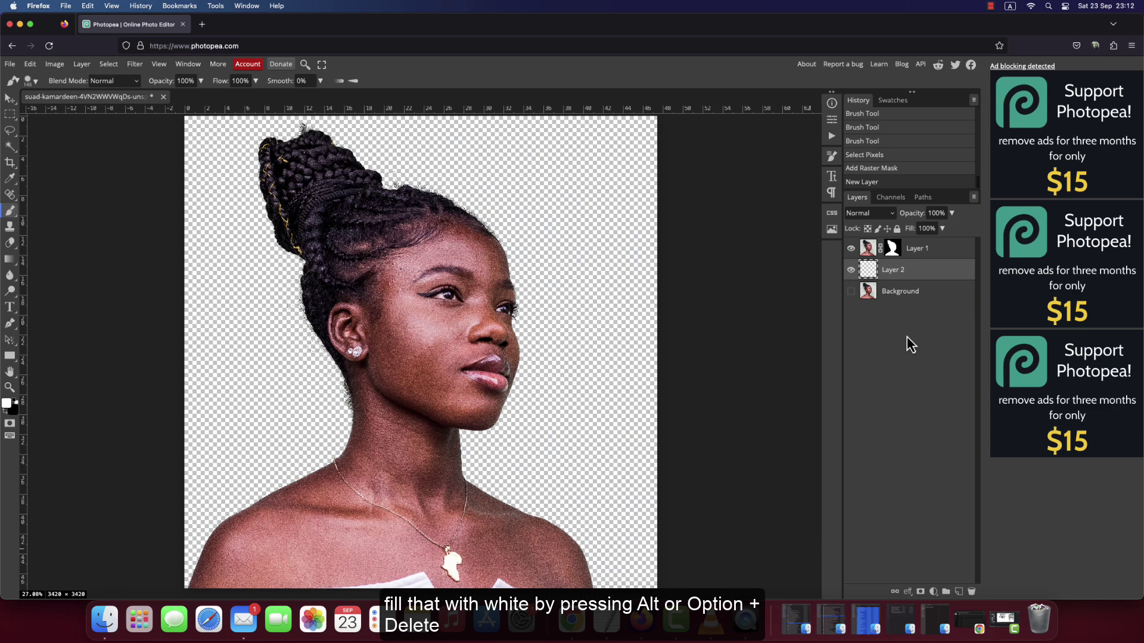
pyautogui.hotkey('alt', 'BackSpace')
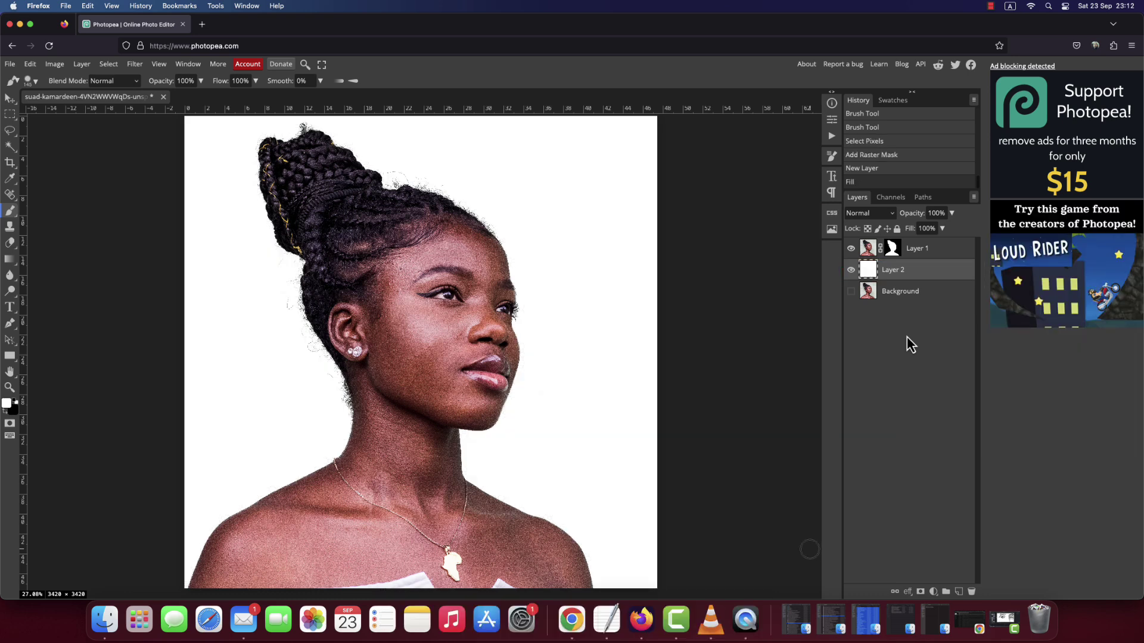
pyautogui.click(939, 250)
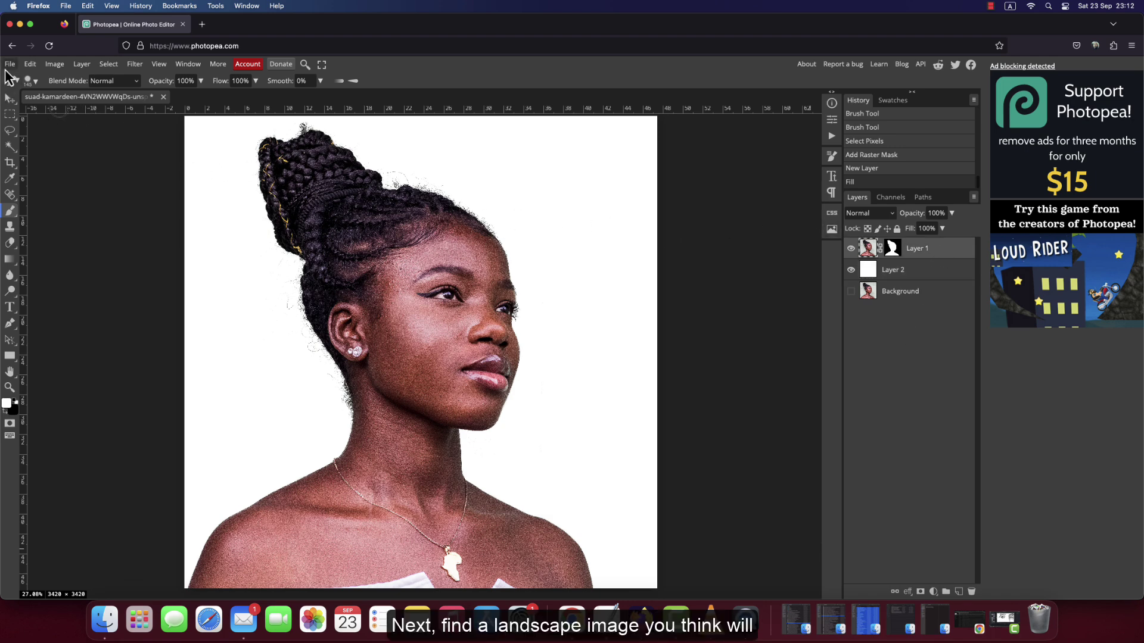
# Step: Place the pexels-alex-azabache desert dunes image into the document with File > Open & Place
pyautogui.click(9, 65)
pyautogui.click(24, 107)
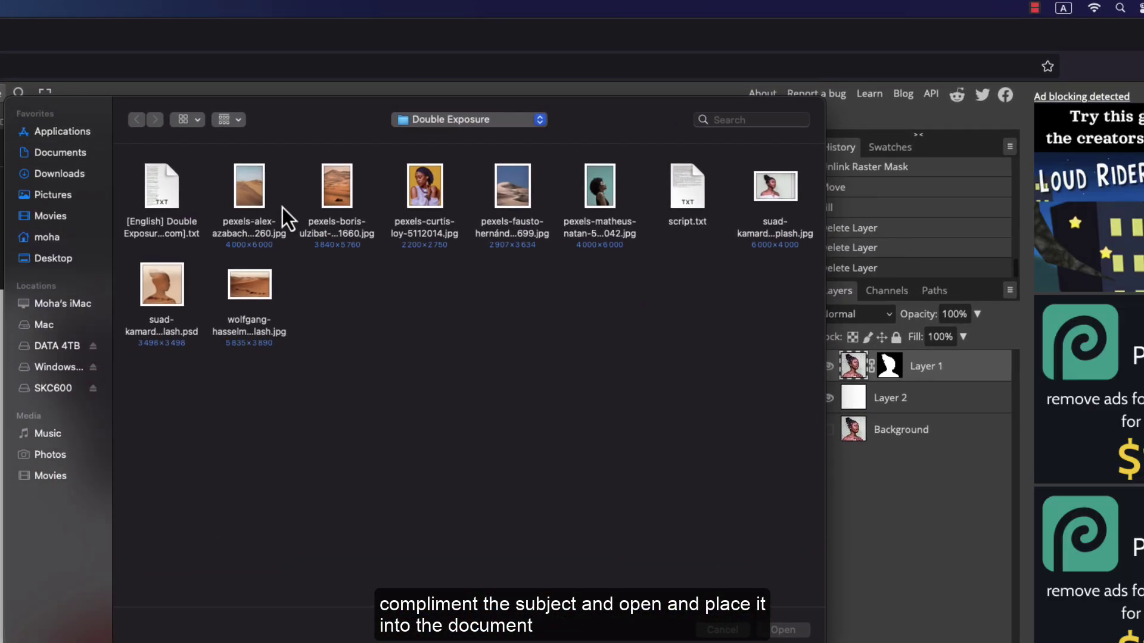
pyautogui.click(258, 199)
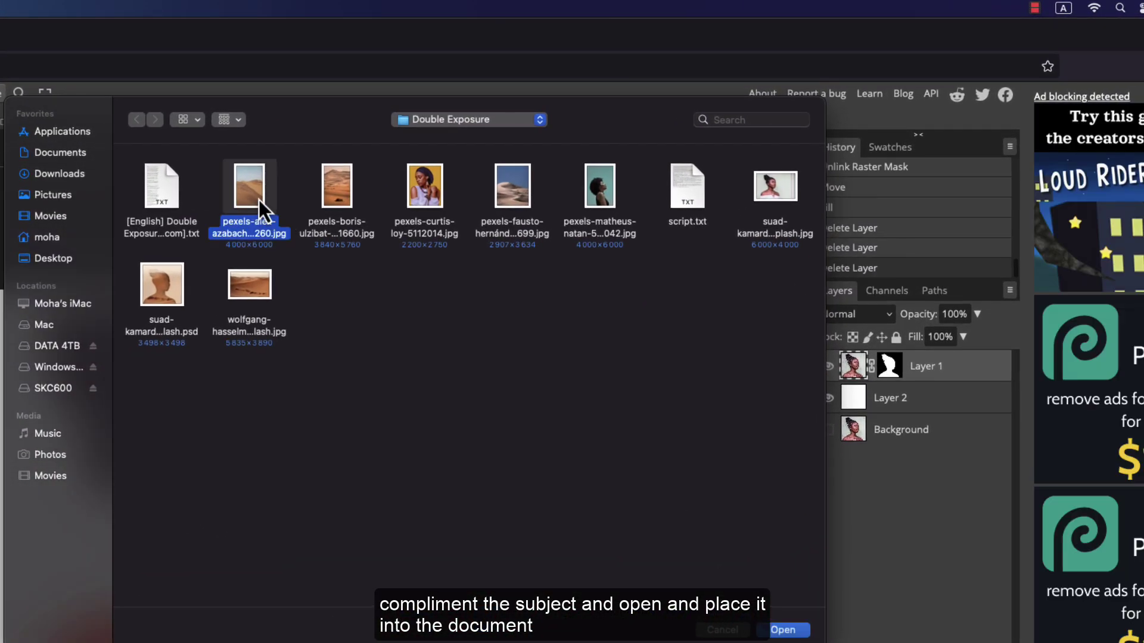
pyautogui.click(786, 630)
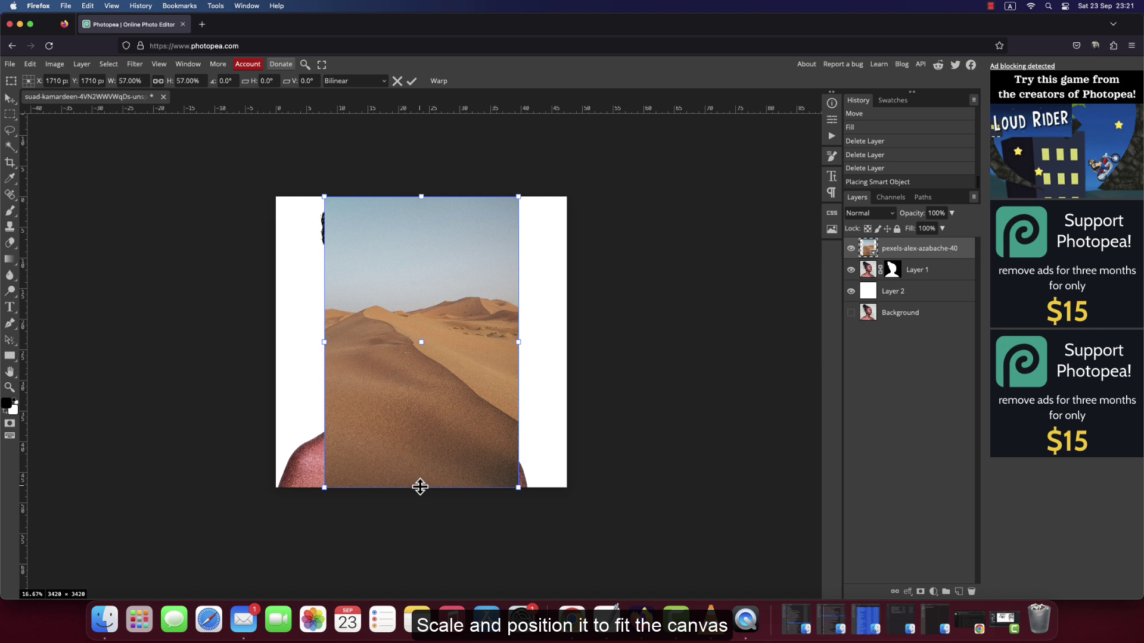
# Step: Scale the desert dunes image up, shift it upward to cover the square canvas, and commit
pyautogui.moveTo(419, 487); pyautogui.dragTo(420, 561)
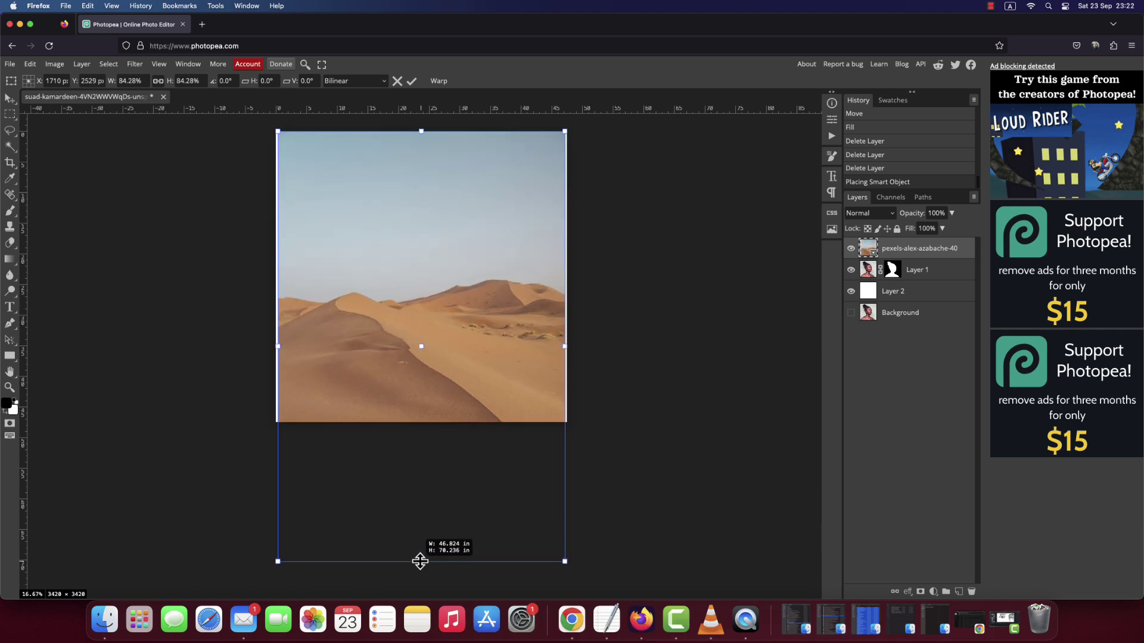
pyautogui.moveTo(417, 563); pyautogui.dragTo(415, 570)
pyautogui.scroll(2, 459, 443)
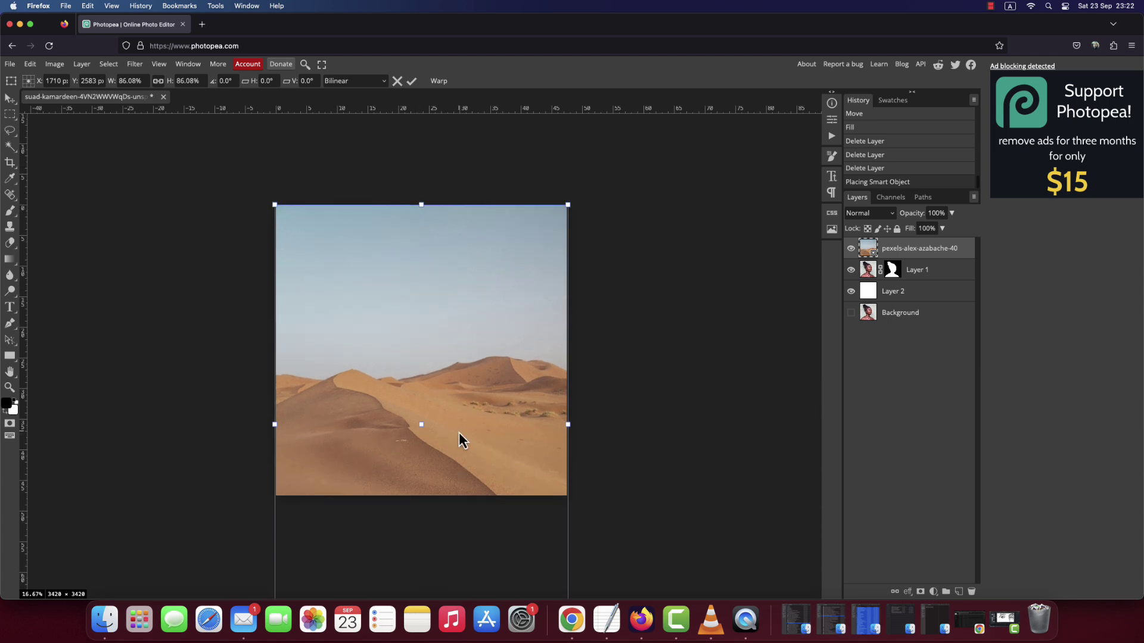
pyautogui.moveTo(439, 426); pyautogui.dragTo(441, 380)
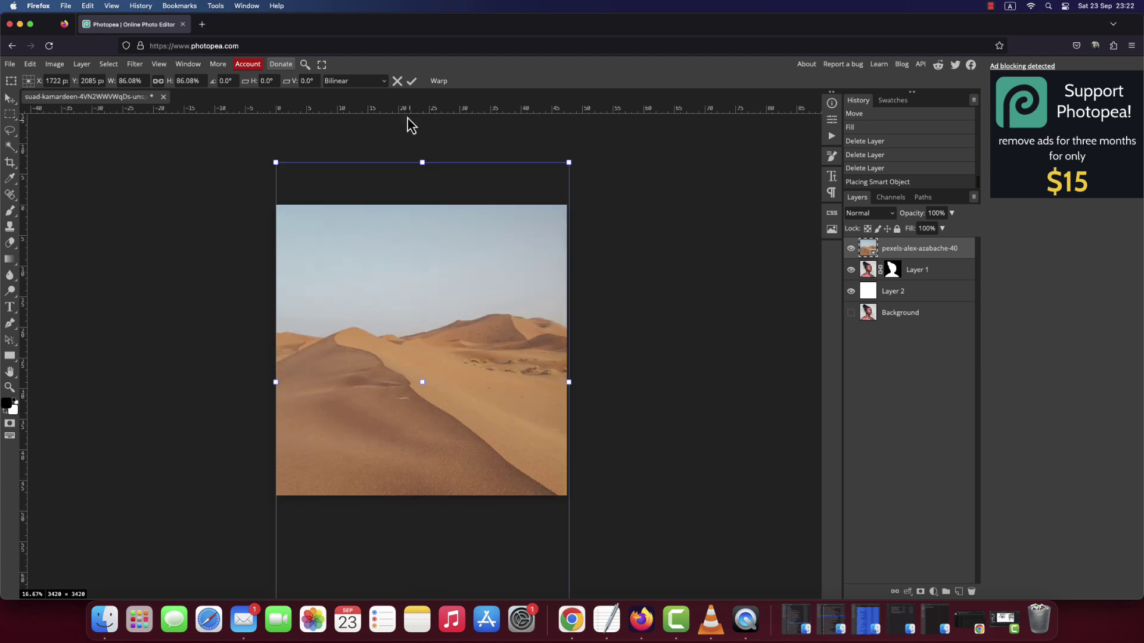
pyautogui.click(412, 82)
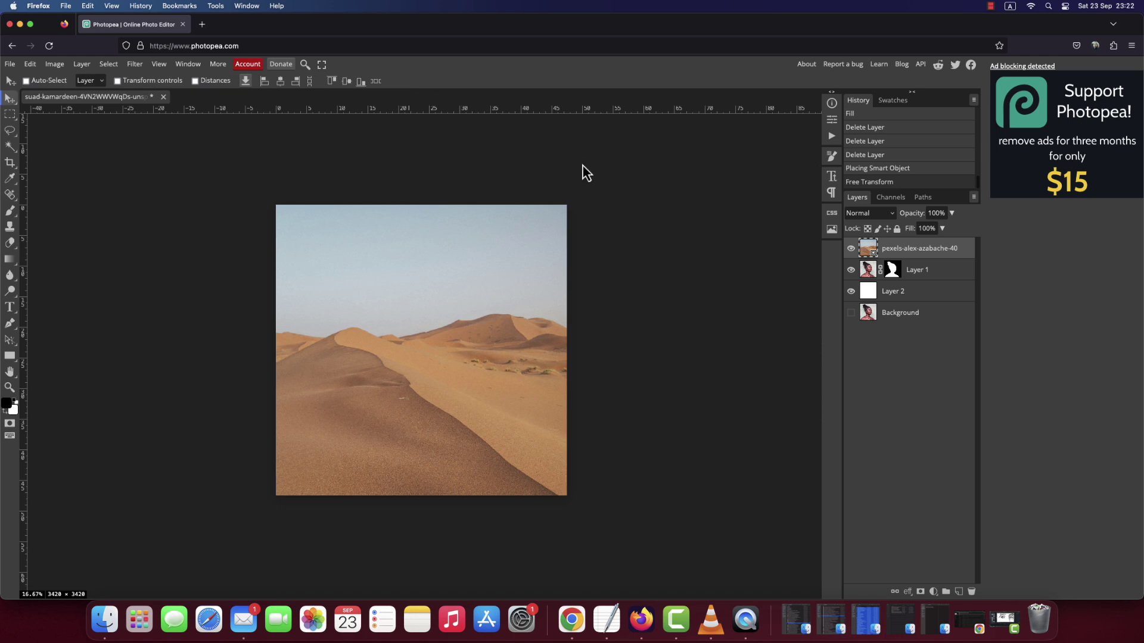
# Step: Mask the desert layer with Layer 1's silhouette selection and unlink that mask from the image
pyautogui.keyDown('super'); pyautogui.click(892, 271); pyautogui.keyUp('super')
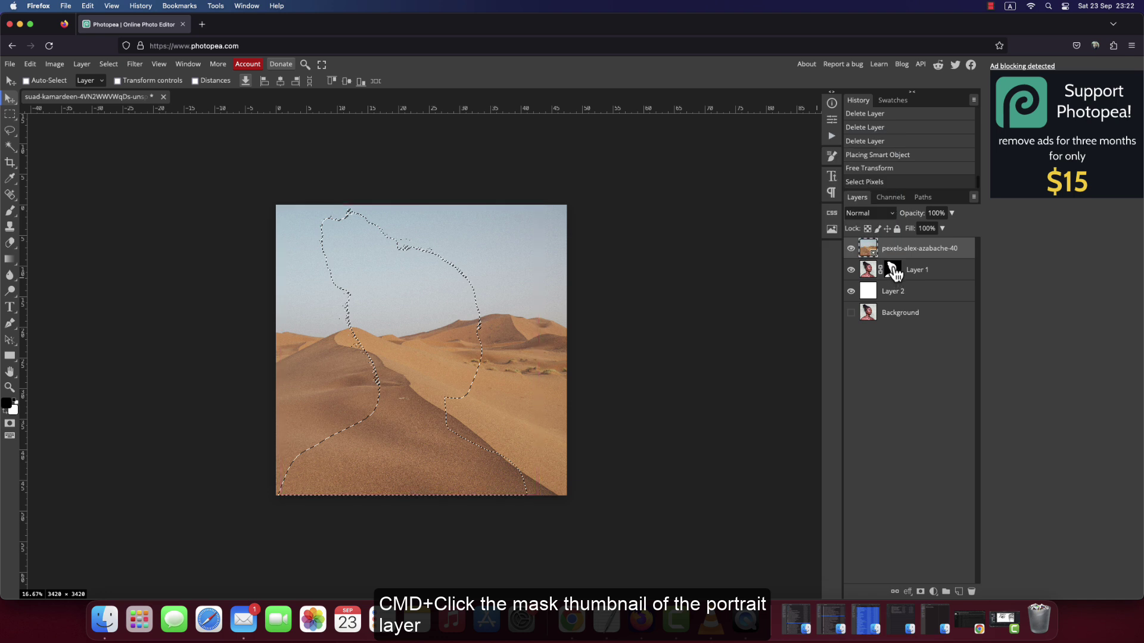
pyautogui.click(922, 594)
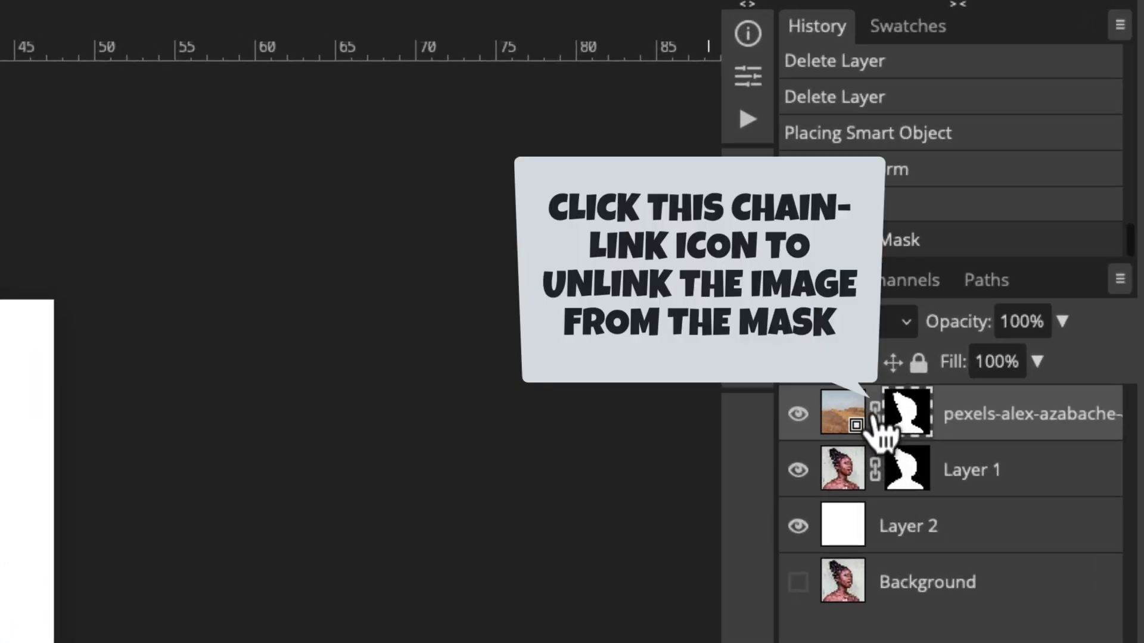
pyautogui.click(875, 414)
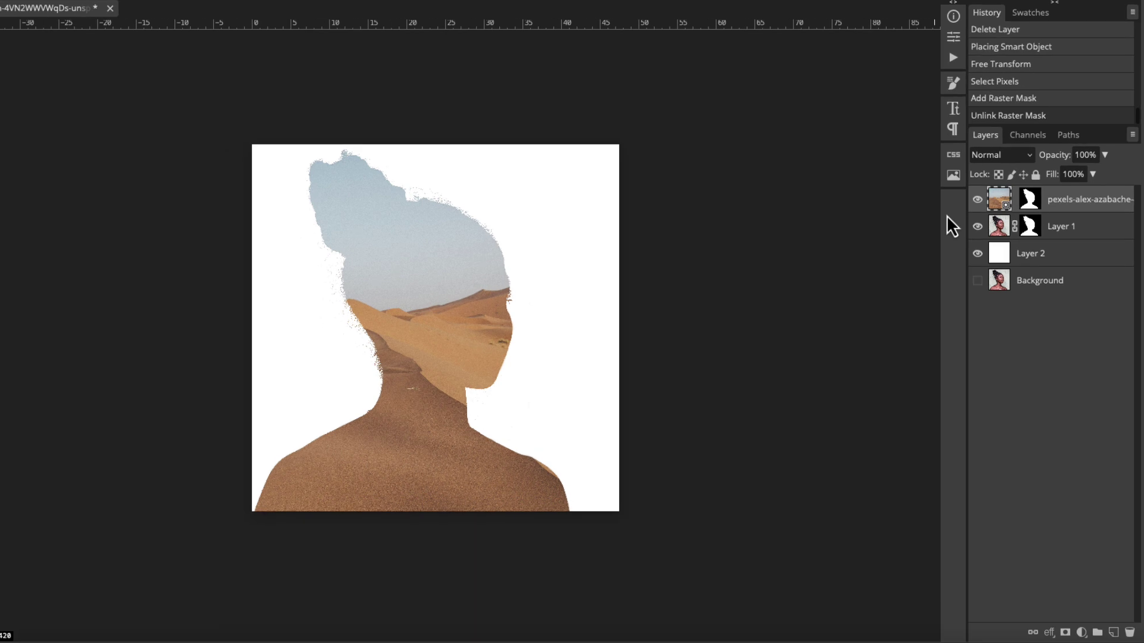
# Step: Enlarge the dunes inside the silhouette mask and shift them to fill her face and shoulders
pyautogui.hotkey('alt', 'ctrl', 't')
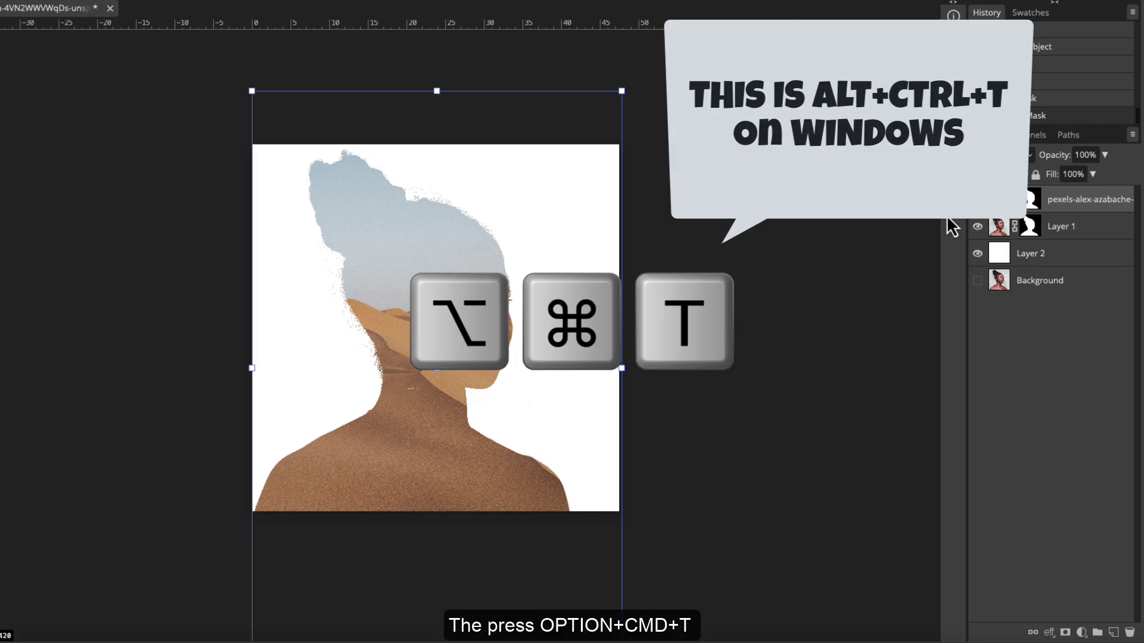
pyautogui.moveTo(427, 539); pyautogui.dragTo(467, 427)
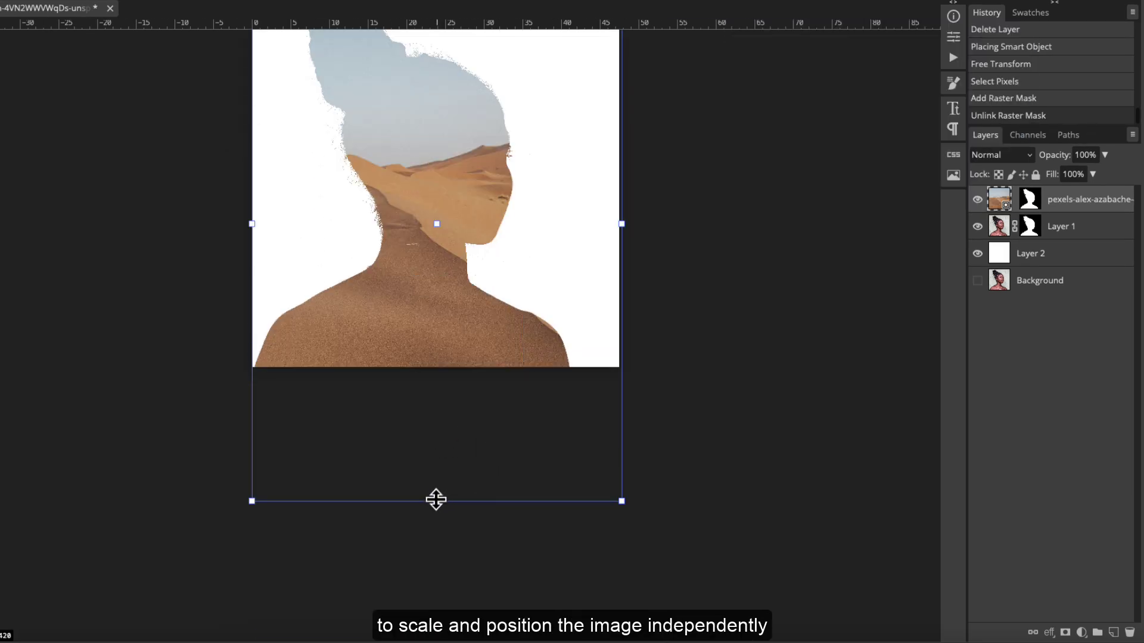
pyautogui.moveTo(435, 499); pyautogui.dragTo(447, 627)
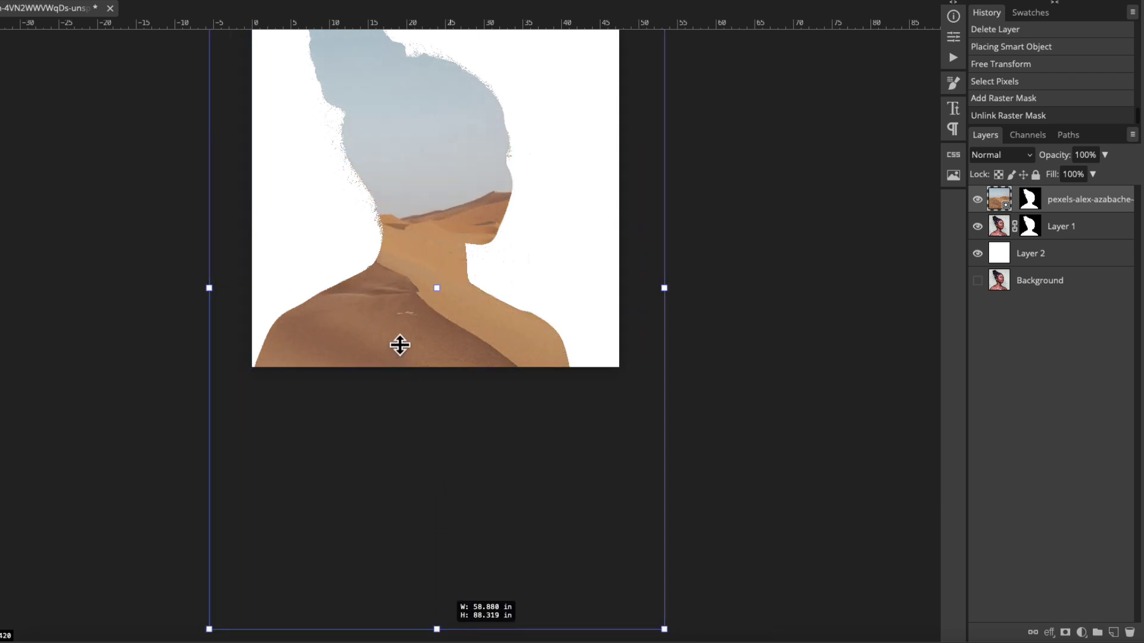
pyautogui.moveTo(431, 341)
pyautogui.mouseDown()
pyautogui.moveTo(322, 312)
pyautogui.moveTo(414, 260)
pyautogui.mouseUp()
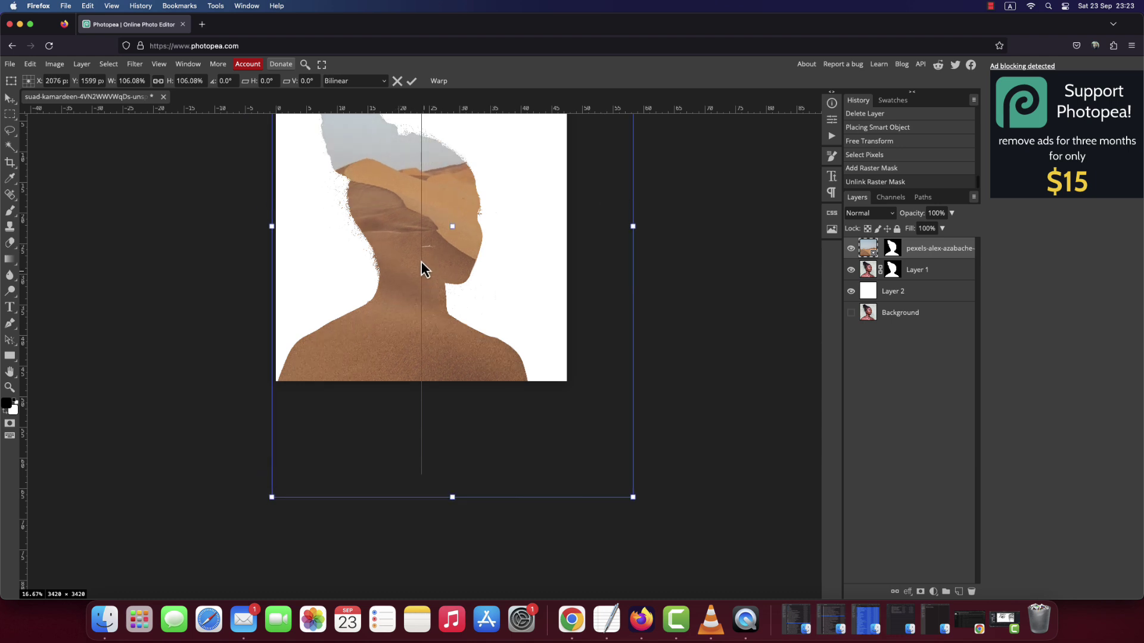
pyautogui.moveTo(414, 259); pyautogui.dragTo(420, 340)
pyautogui.scroll(1, 421, 340)
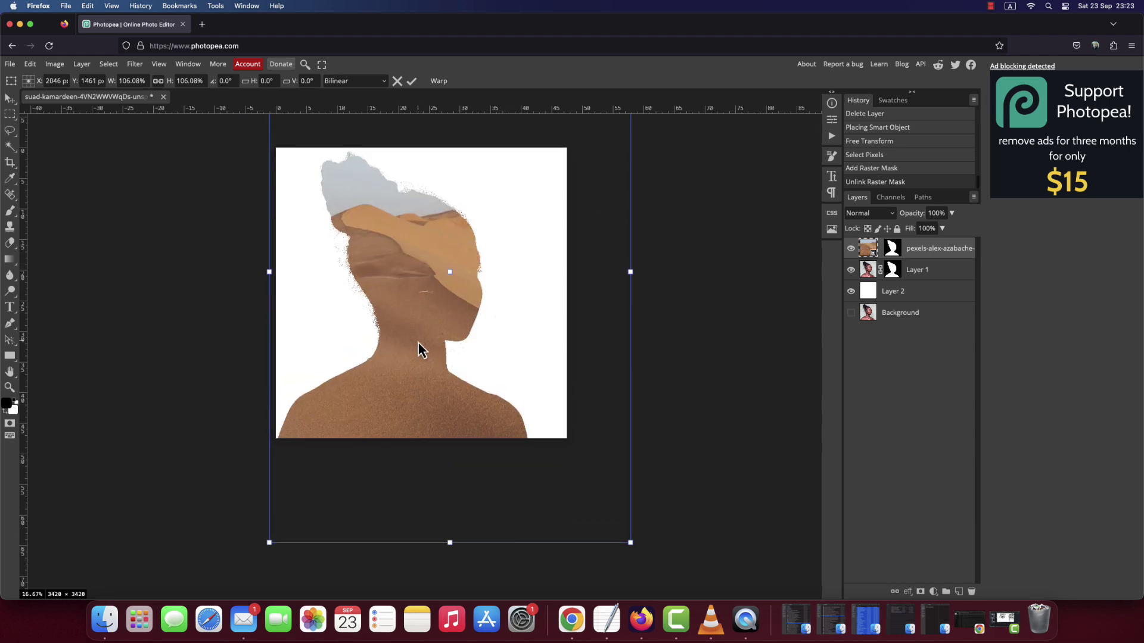
# Step: Commit the dunes transform and move a duplicate of Layer 1 to the top of the stack
pyautogui.click(411, 82)
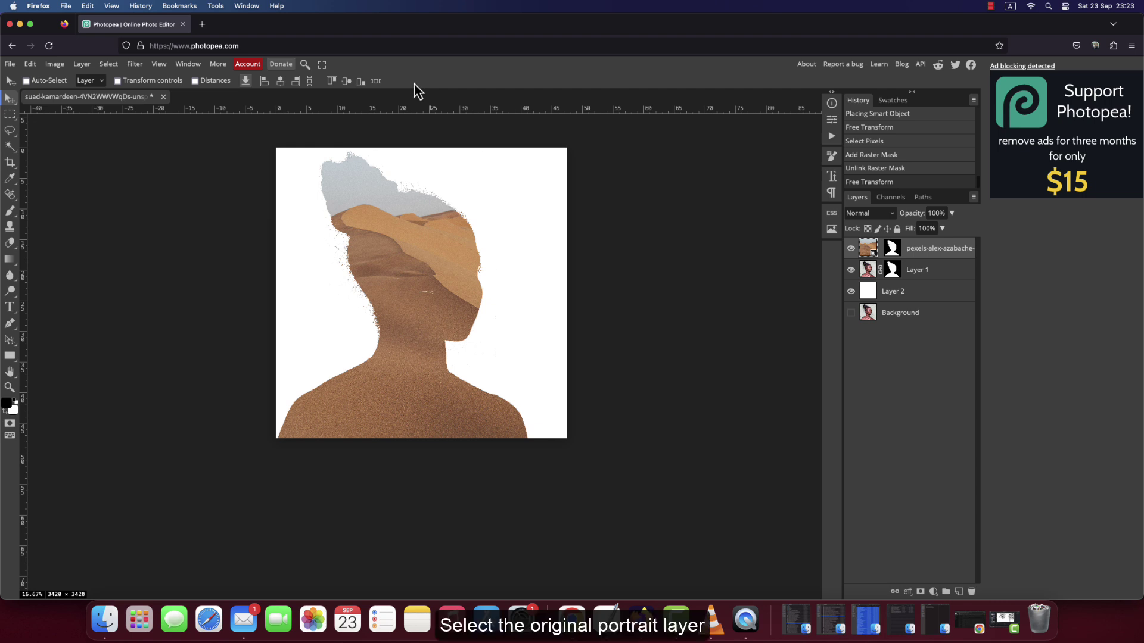
pyautogui.click(904, 270)
pyautogui.rightClick(904, 269)
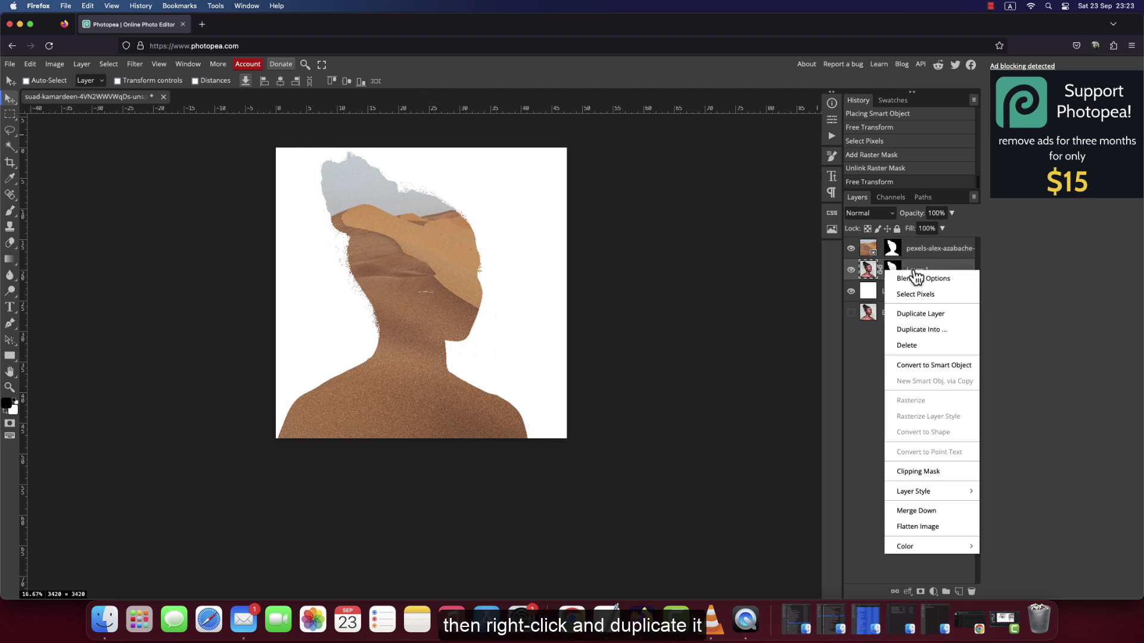
pyautogui.click(922, 316)
pyautogui.moveTo(947, 273); pyautogui.dragTo(943, 240)
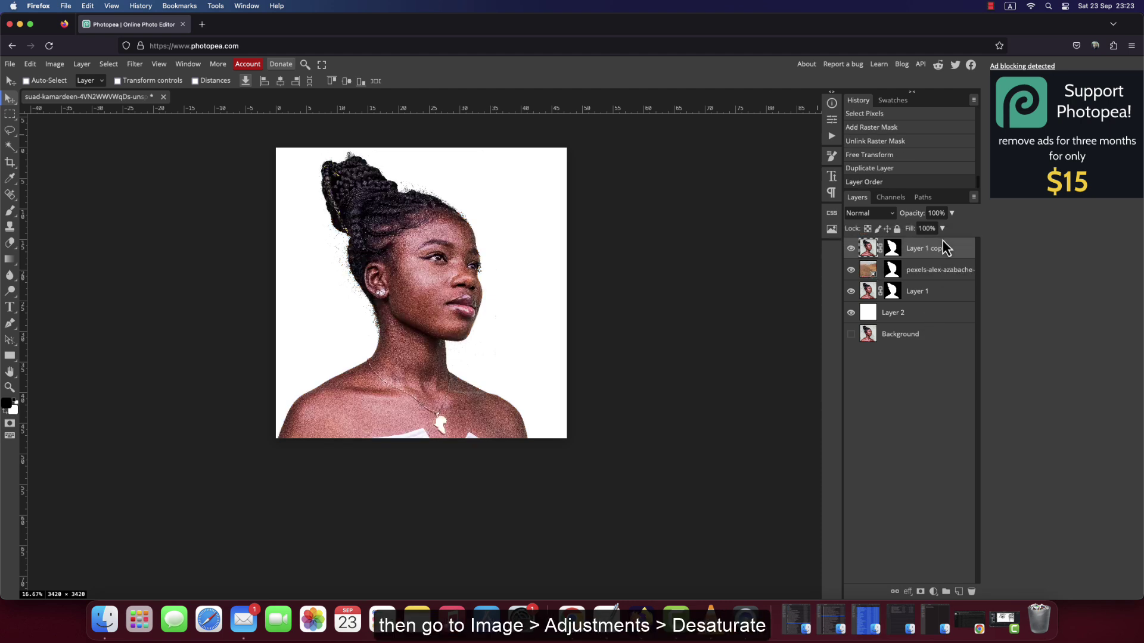
# Step: Desaturate Layer 1 copy and set its blend mode to Multiply
pyautogui.click(52, 68)
pyautogui.moveTo(75, 98)
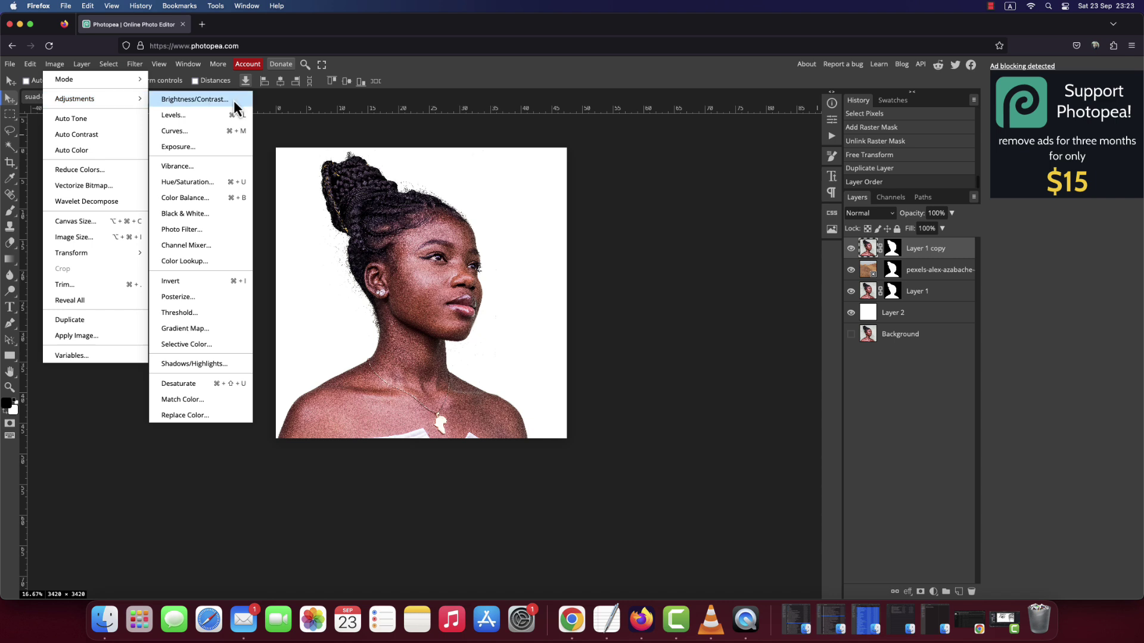
pyautogui.click(210, 385)
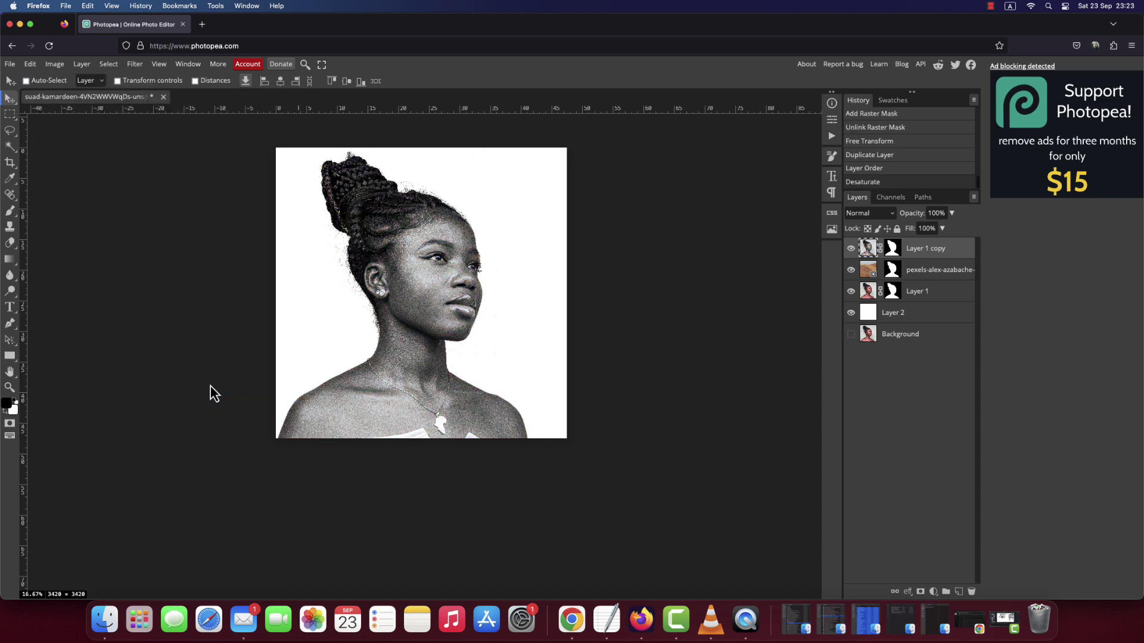
pyautogui.click(881, 213)
pyautogui.click(883, 258)
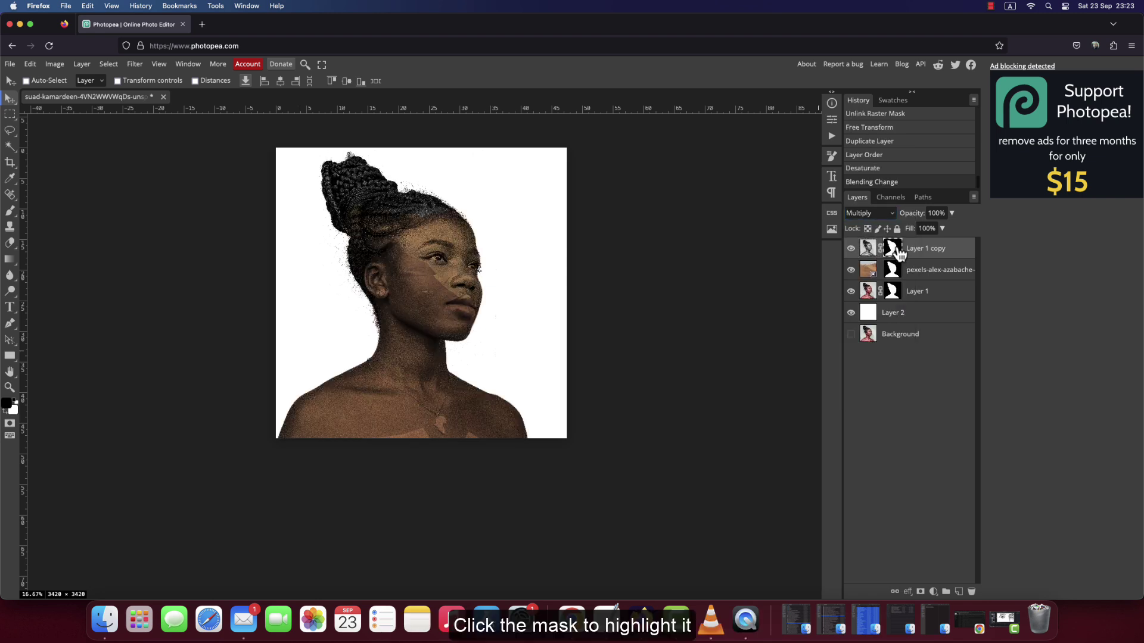
# Step: Paint black on Layer 1 copy's mask to hide the hair and forehead
pyautogui.click(891, 253)
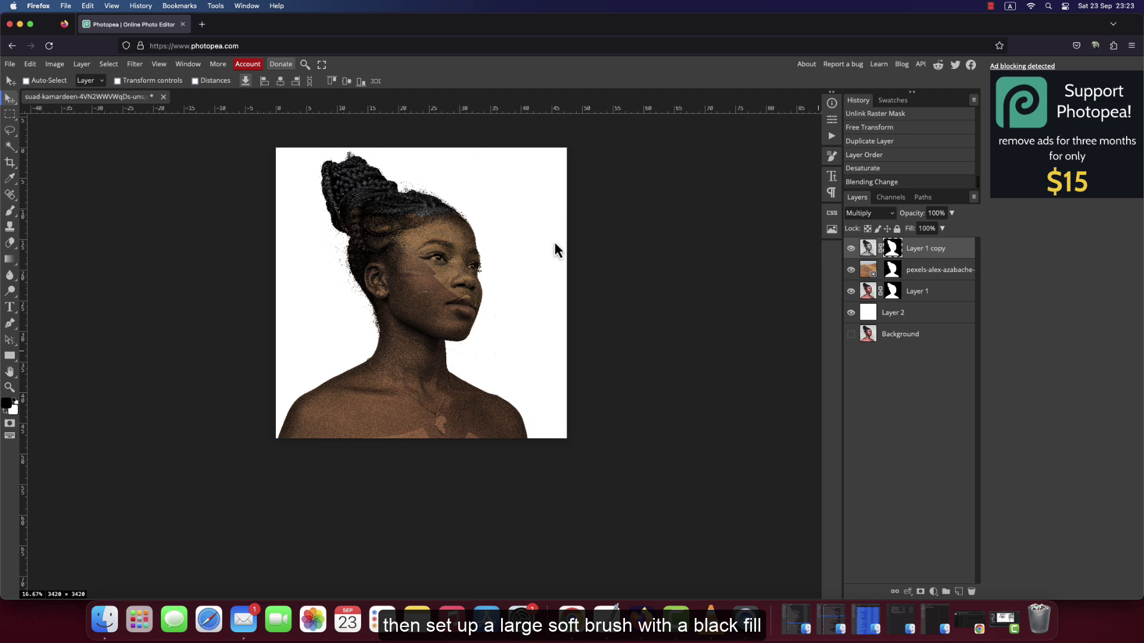
pyautogui.click(11, 215)
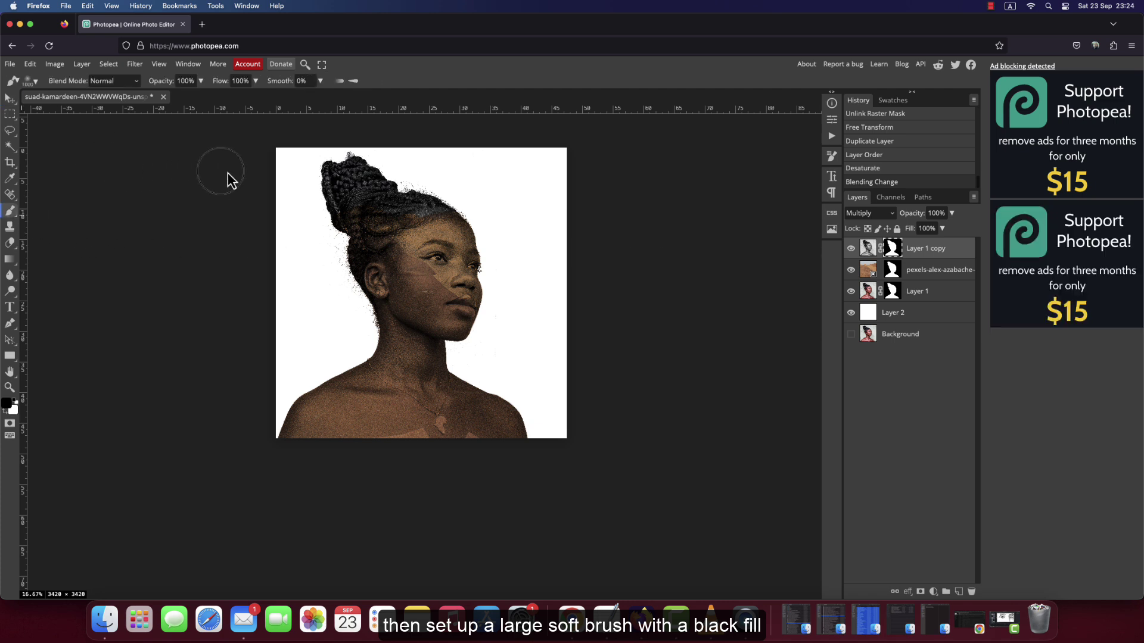
pyautogui.moveTo(332, 177)
pyautogui.mouseDown()
pyautogui.moveTo(389, 187)
pyautogui.moveTo(305, 410)
pyautogui.moveTo(399, 371)
pyautogui.mouseUp()
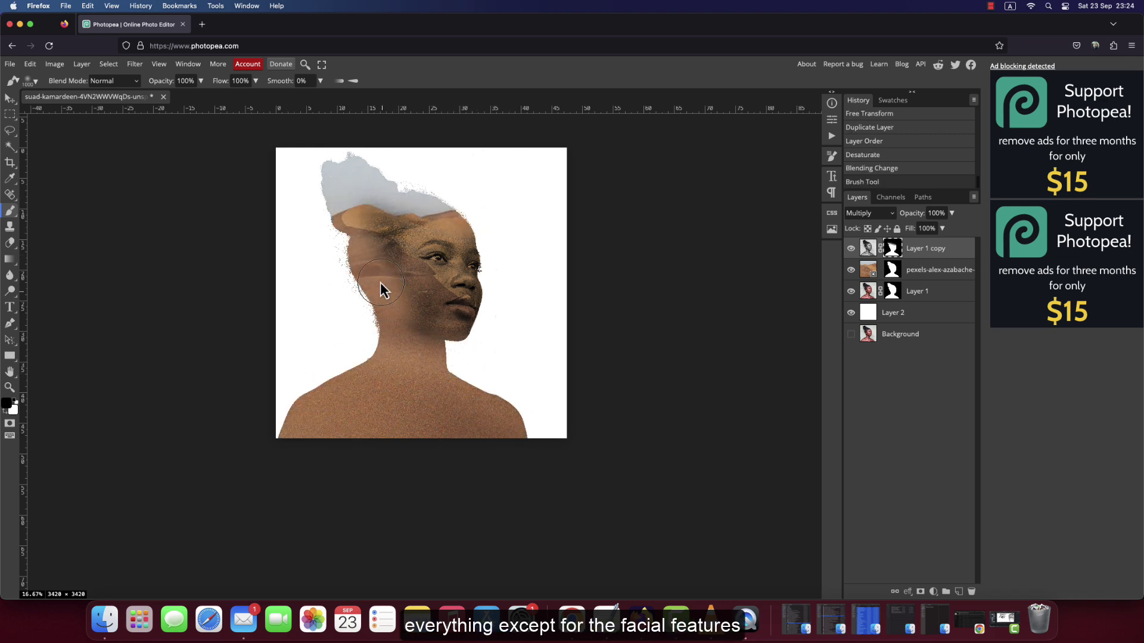
pyautogui.moveTo(380, 283)
pyautogui.mouseDown()
pyautogui.moveTo(465, 366)
pyautogui.moveTo(396, 200)
pyautogui.moveTo(370, 331)
pyautogui.moveTo(444, 215)
pyautogui.moveTo(409, 199)
pyautogui.moveTo(303, 196)
pyautogui.moveTo(365, 229)
pyautogui.mouseUp()
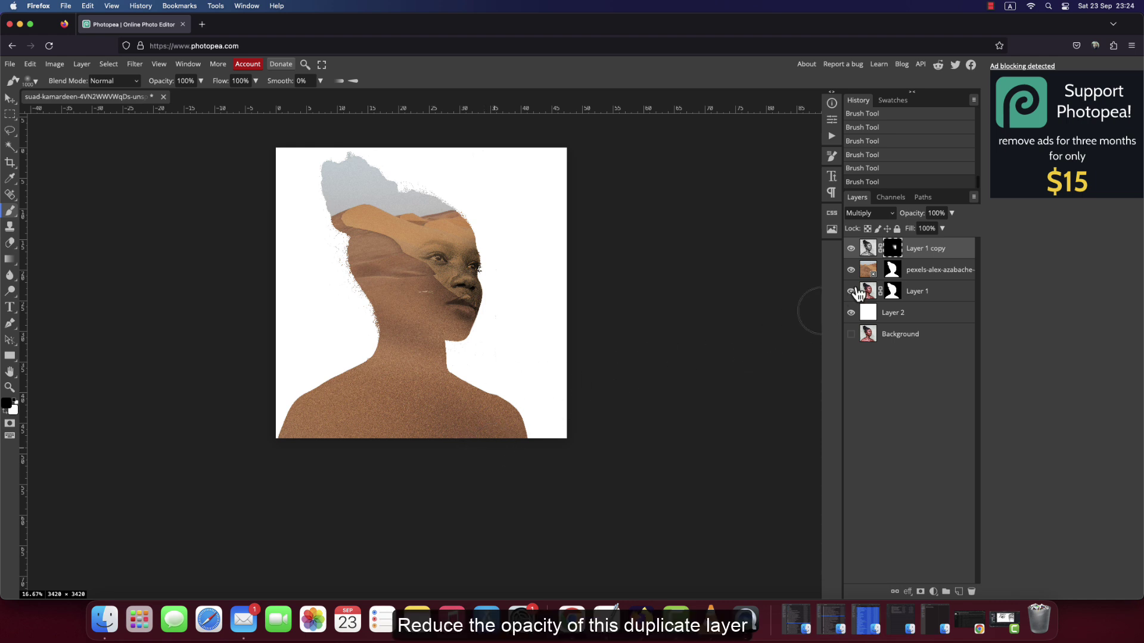
# Step: Lower Layer 1 copy's opacity to about 50%
pyautogui.click(952, 214)
pyautogui.moveTo(950, 230); pyautogui.dragTo(931, 237)
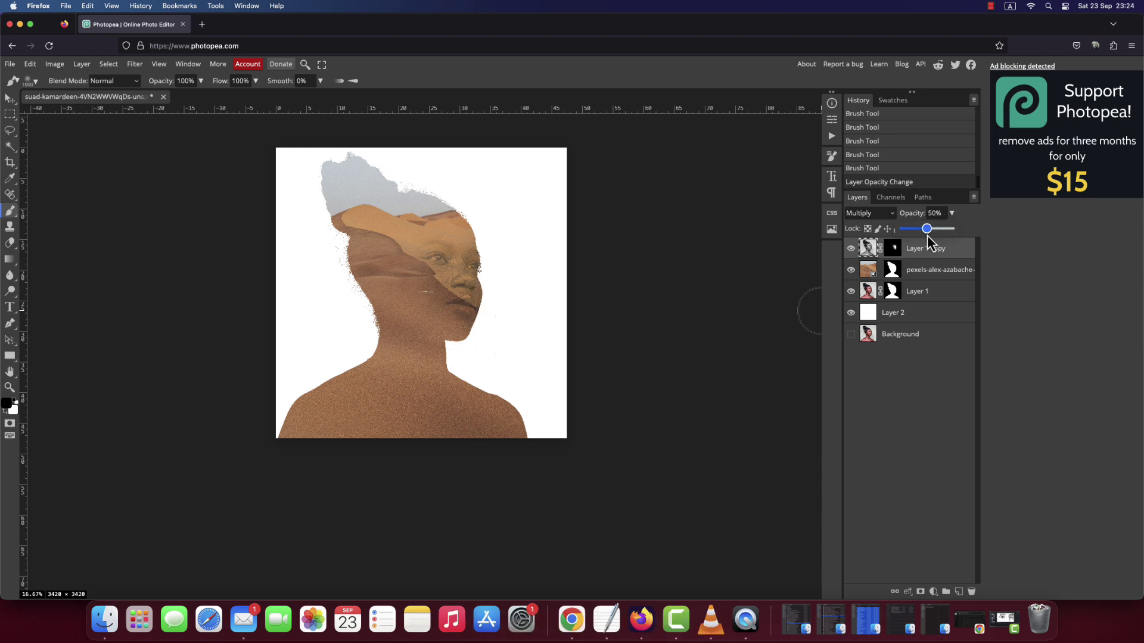
pyautogui.click(938, 295)
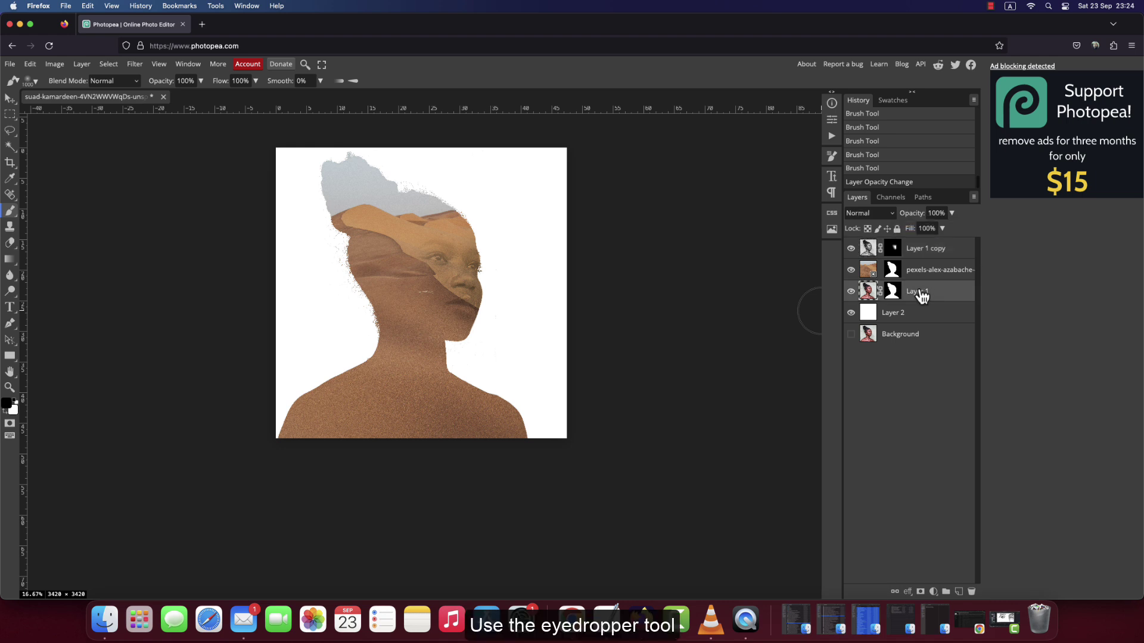
# Step: Sample the pale grey sky with the Eyedropper and fill Layer 2 with it
pyautogui.click(9, 181)
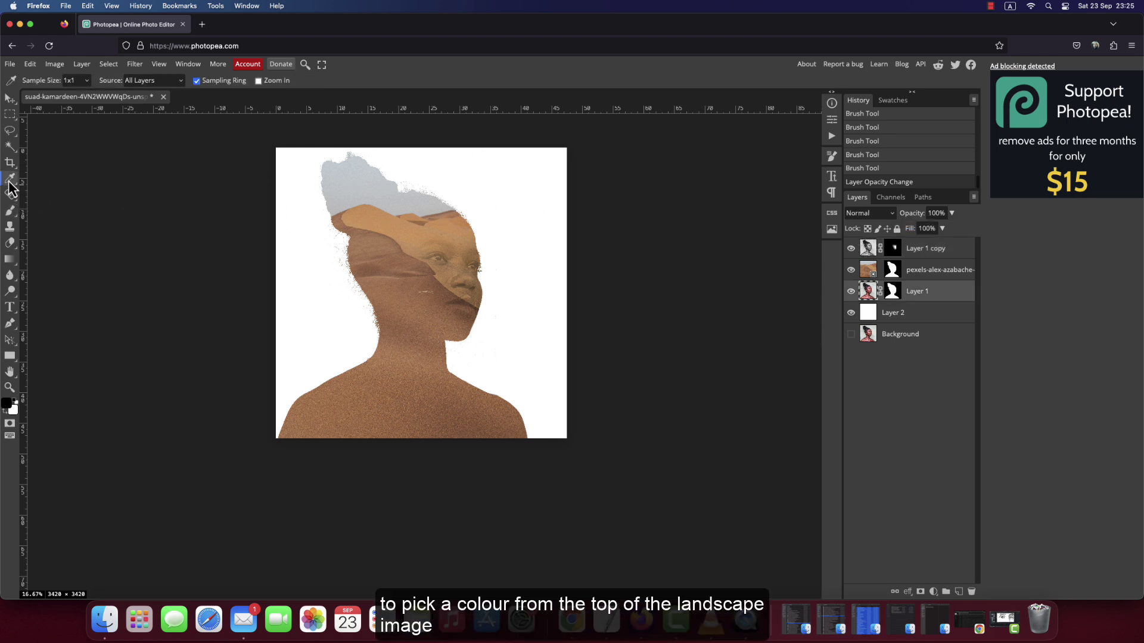
pyautogui.click(353, 170)
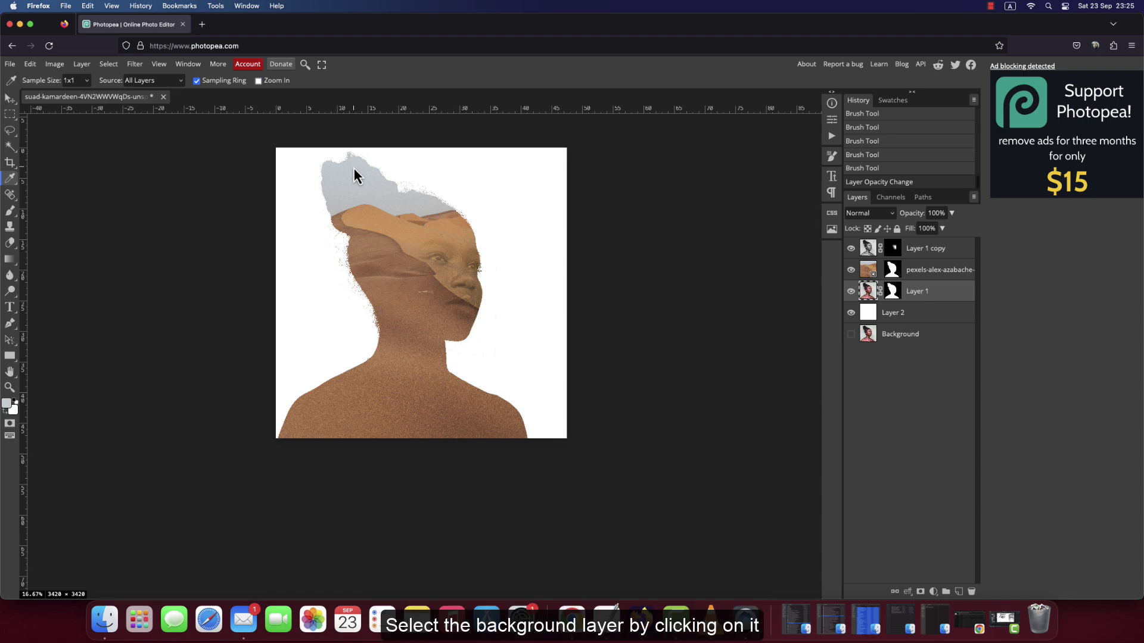
pyautogui.click(866, 314)
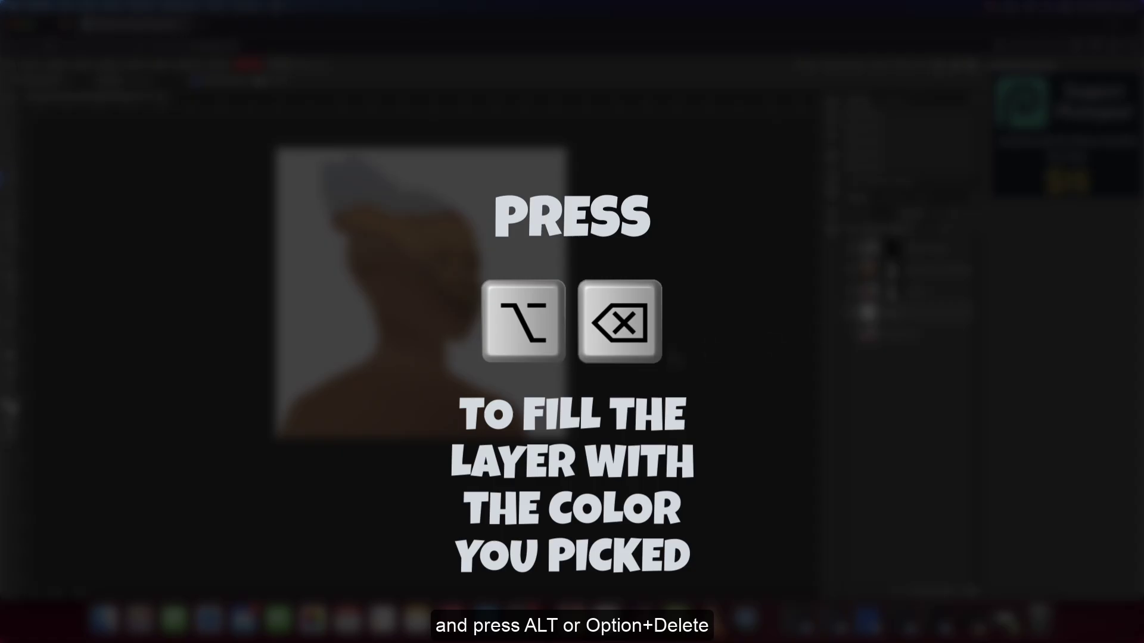
pyautogui.hotkey('alt', 'BackSpace')
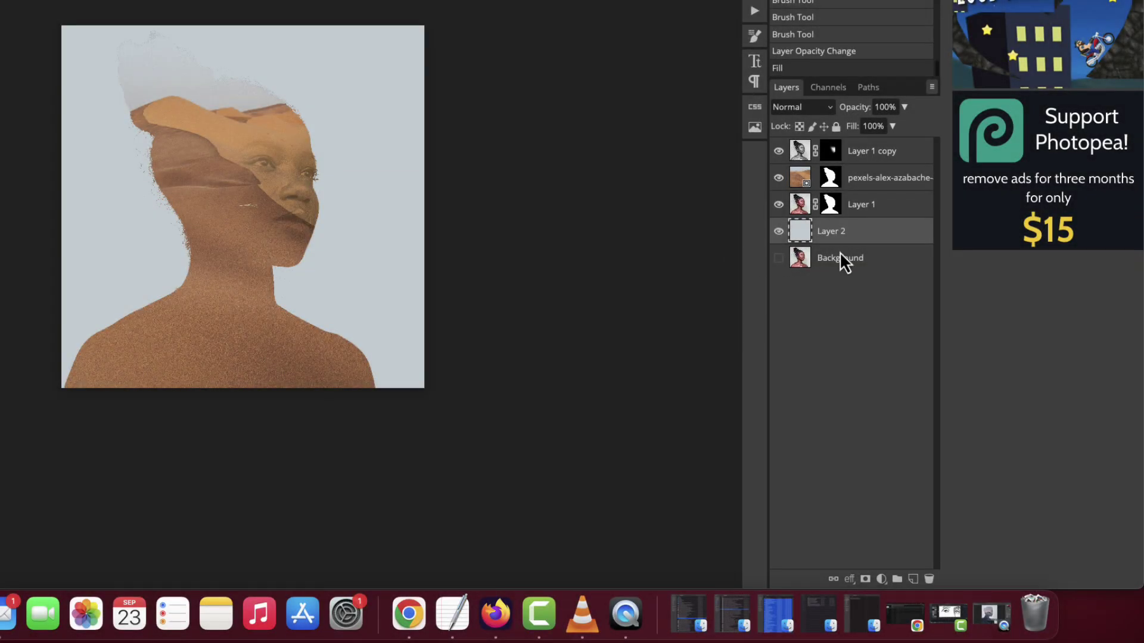
# Step: Put a duplicate of the desert layer at the top and delete its mask
pyautogui.rightClick(888, 182)
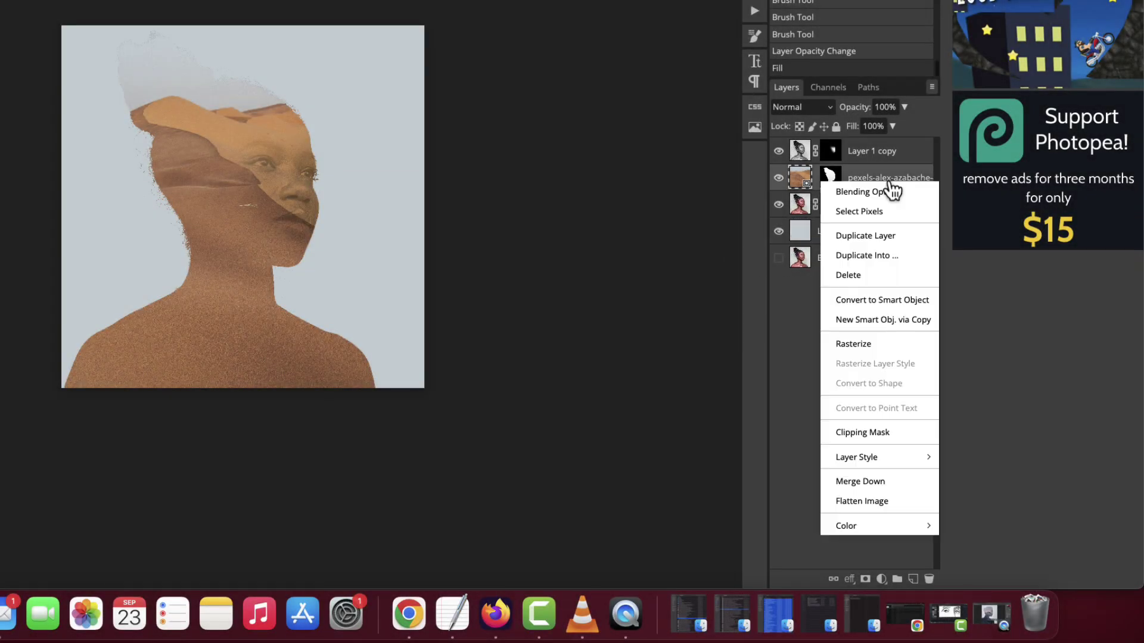
pyautogui.click(930, 243)
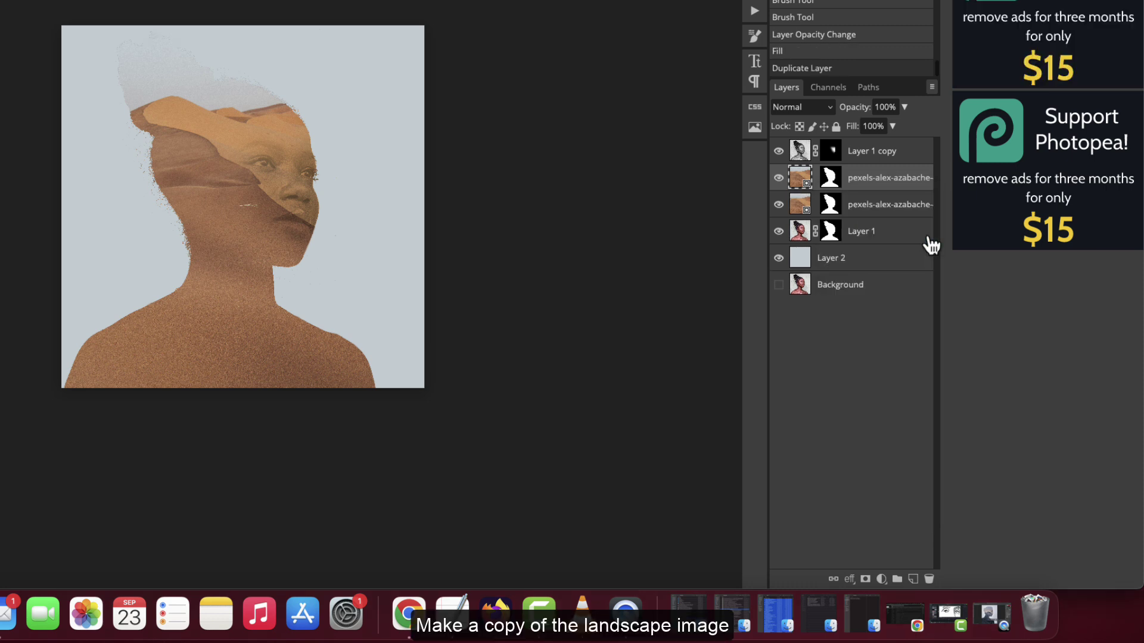
pyautogui.moveTo(905, 184); pyautogui.dragTo(898, 144)
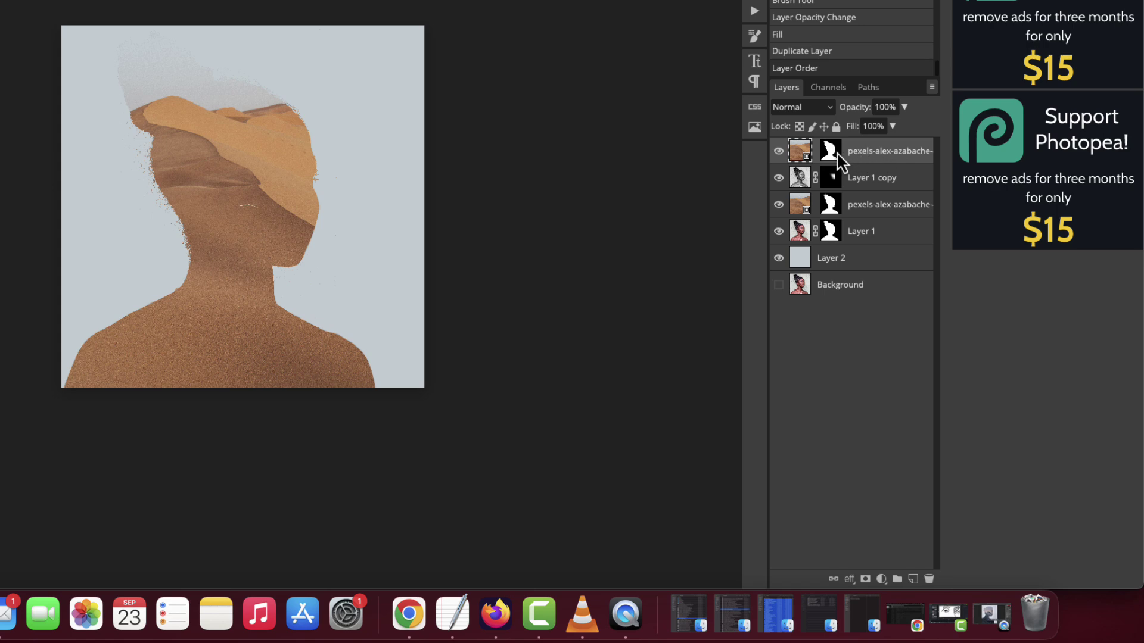
pyautogui.click(929, 578)
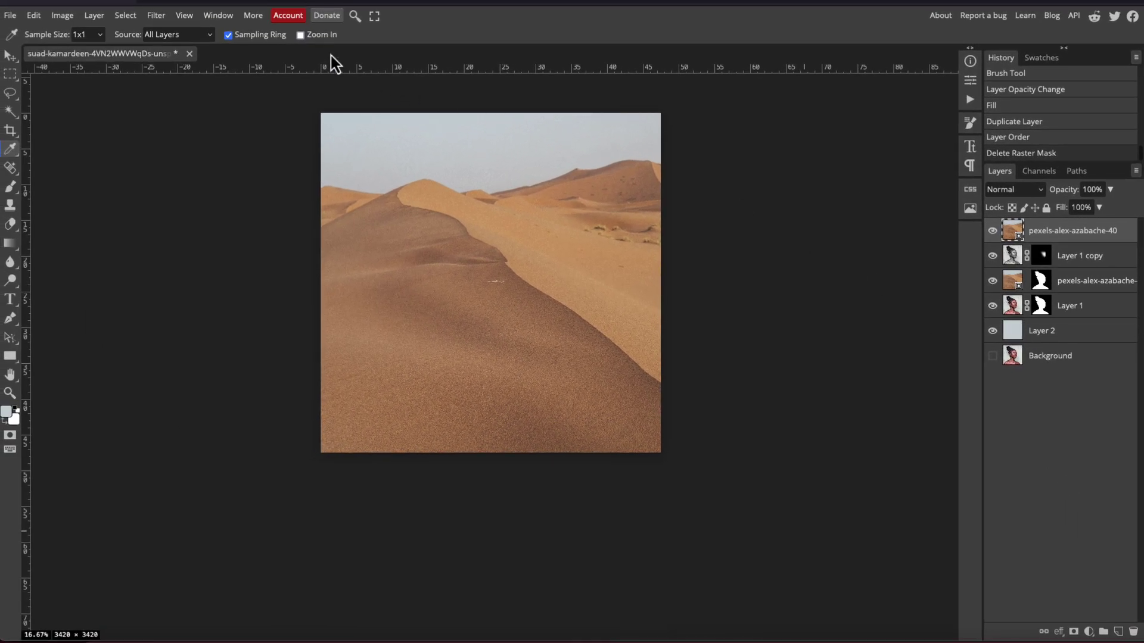
# Step: Apply a 200 px Gaussian Blur to the desert copy
pyautogui.click(158, 15)
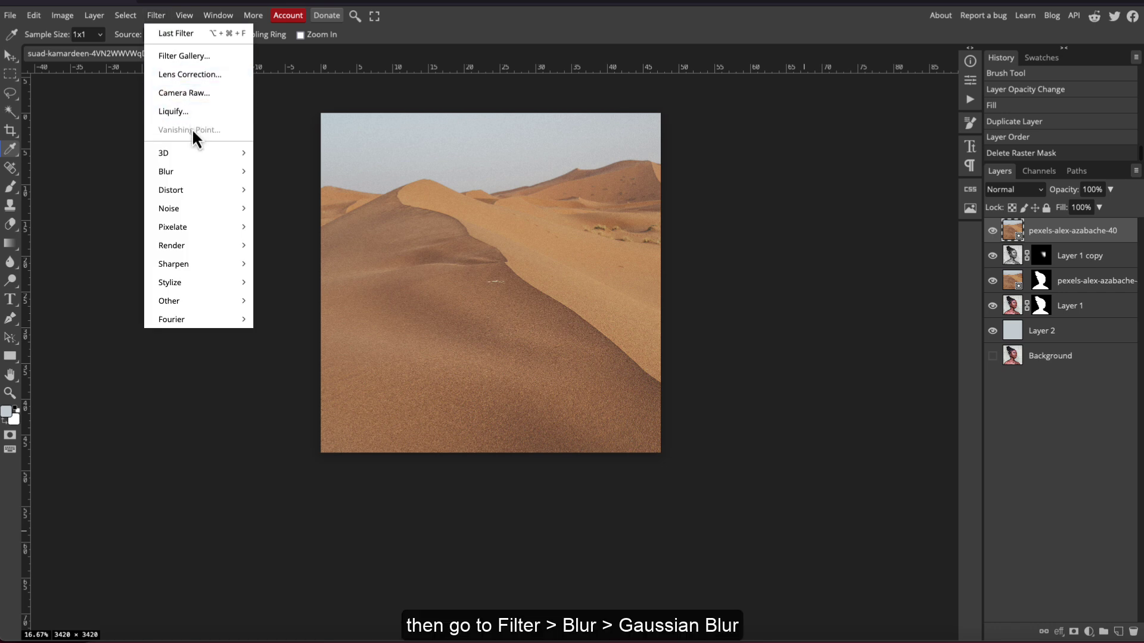
pyautogui.moveTo(197, 171)
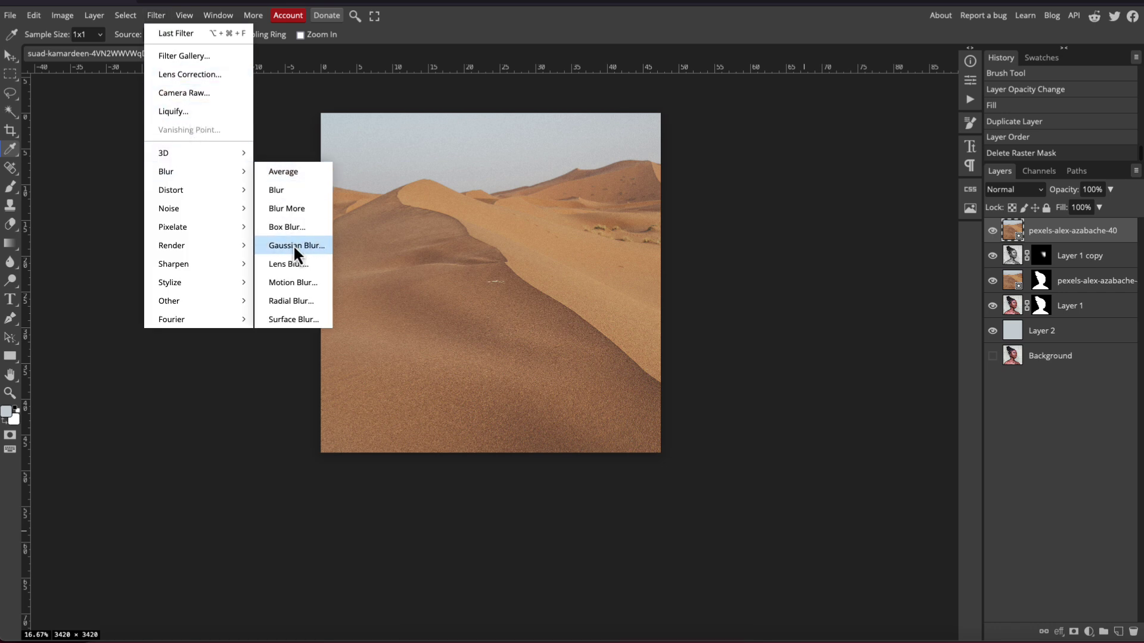
pyautogui.click(293, 246)
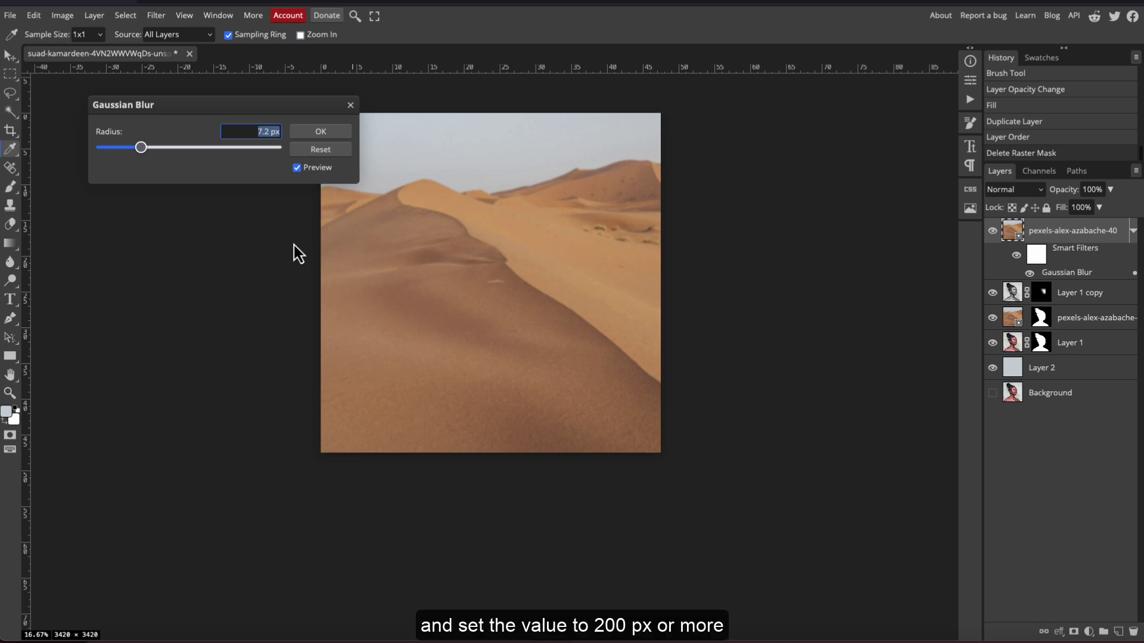
pyautogui.write('200')
pyautogui.click(334, 136)
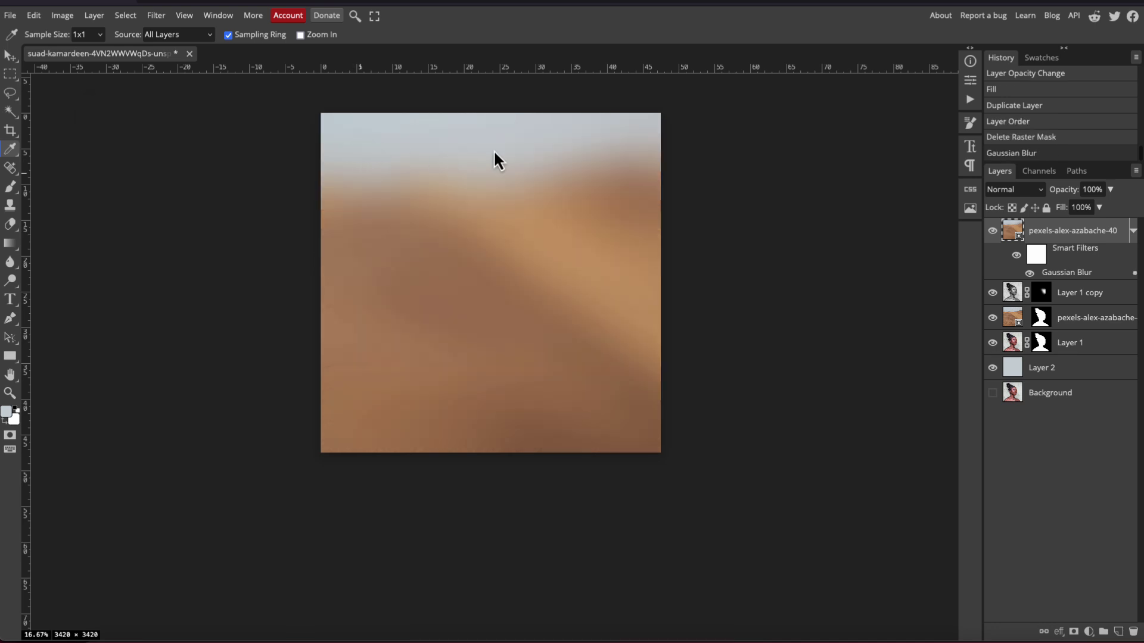
# Step: Add a mask to the blurred desert copy and paint out its centre over the head and neck
pyautogui.click(1073, 632)
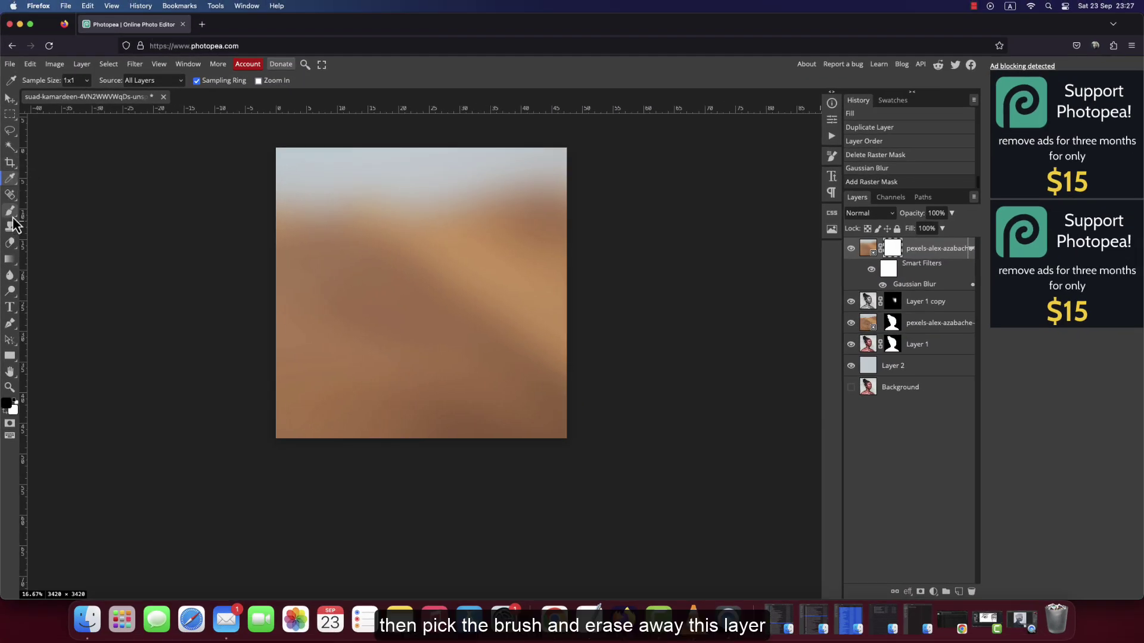
pyautogui.click(10, 210)
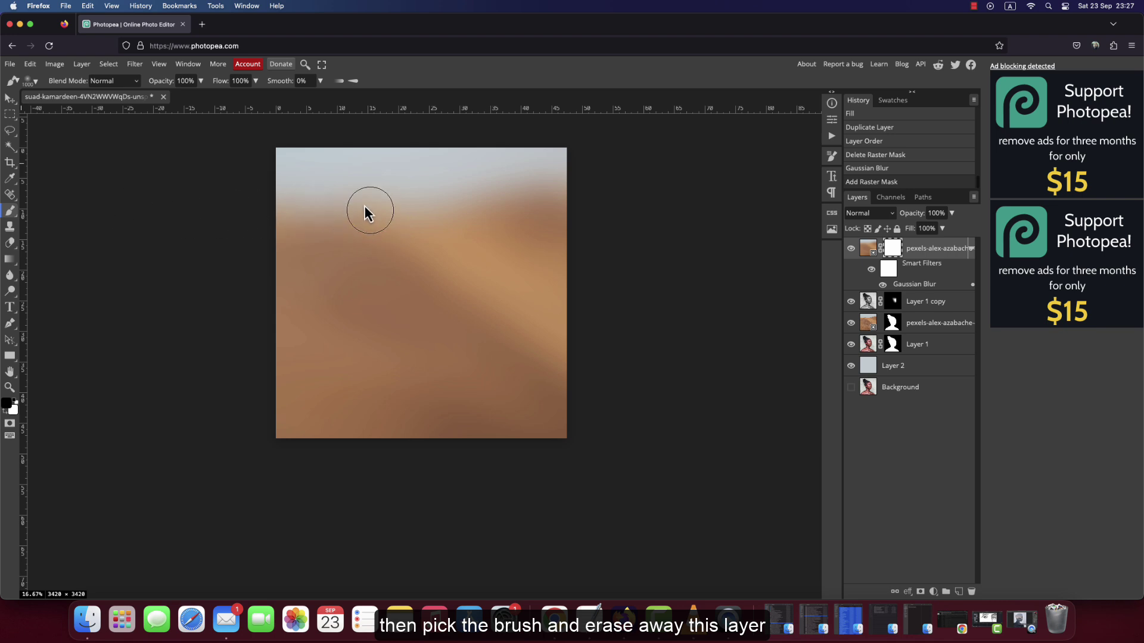
pyautogui.moveTo(340, 191)
pyautogui.mouseDown()
pyautogui.moveTo(413, 378)
pyautogui.moveTo(535, 444)
pyautogui.moveTo(497, 179)
pyautogui.moveTo(497, 347)
pyautogui.moveTo(603, 462)
pyautogui.moveTo(457, 444)
pyautogui.mouseUp()
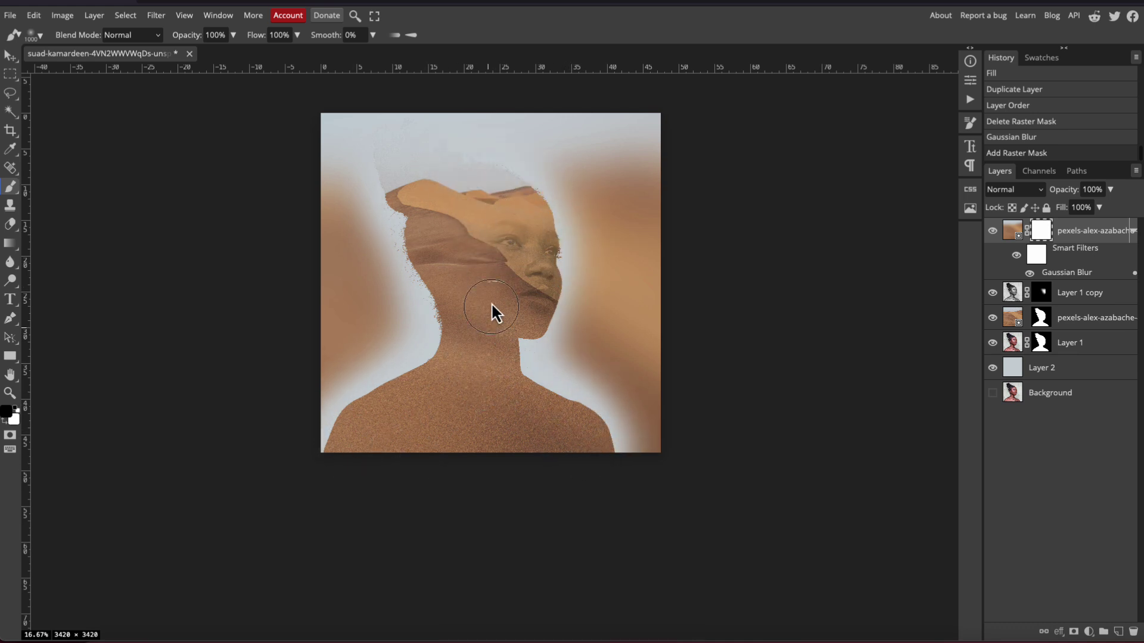
pyautogui.moveTo(362, 140)
pyautogui.mouseDown()
pyautogui.moveTo(474, 152)
pyautogui.moveTo(539, 325)
pyautogui.moveTo(543, 383)
pyautogui.moveTo(575, 420)
pyautogui.mouseUp()
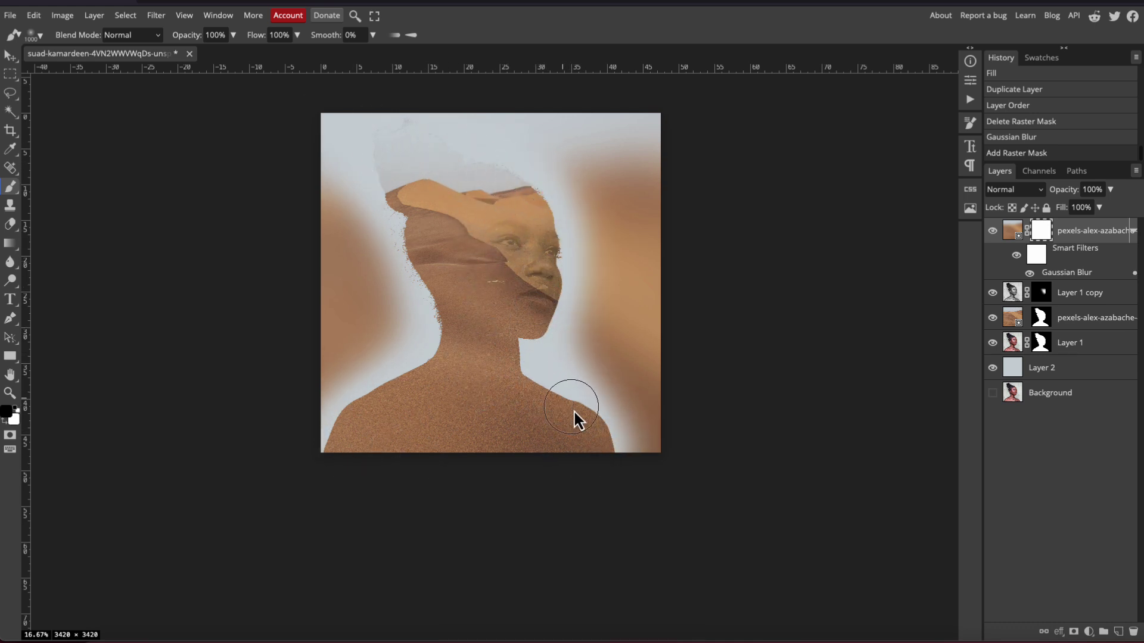
# Step: Set the blurred desert layer's opacity to 20%
pyautogui.click(1011, 236)
pyautogui.click(1110, 190)
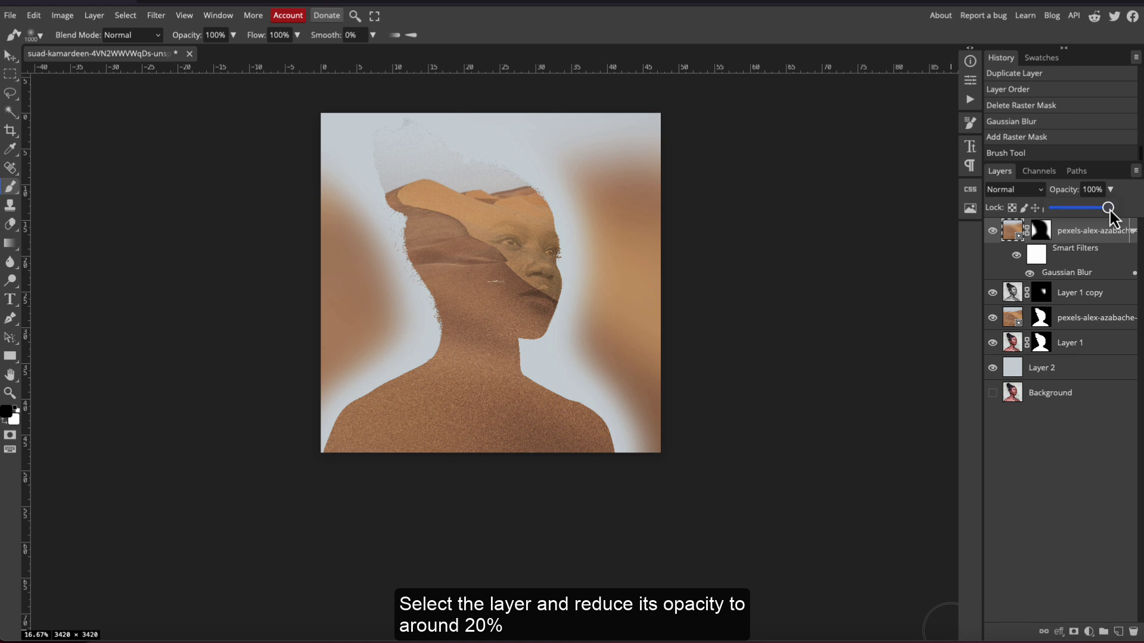
pyautogui.moveTo(1111, 207); pyautogui.dragTo(1068, 221)
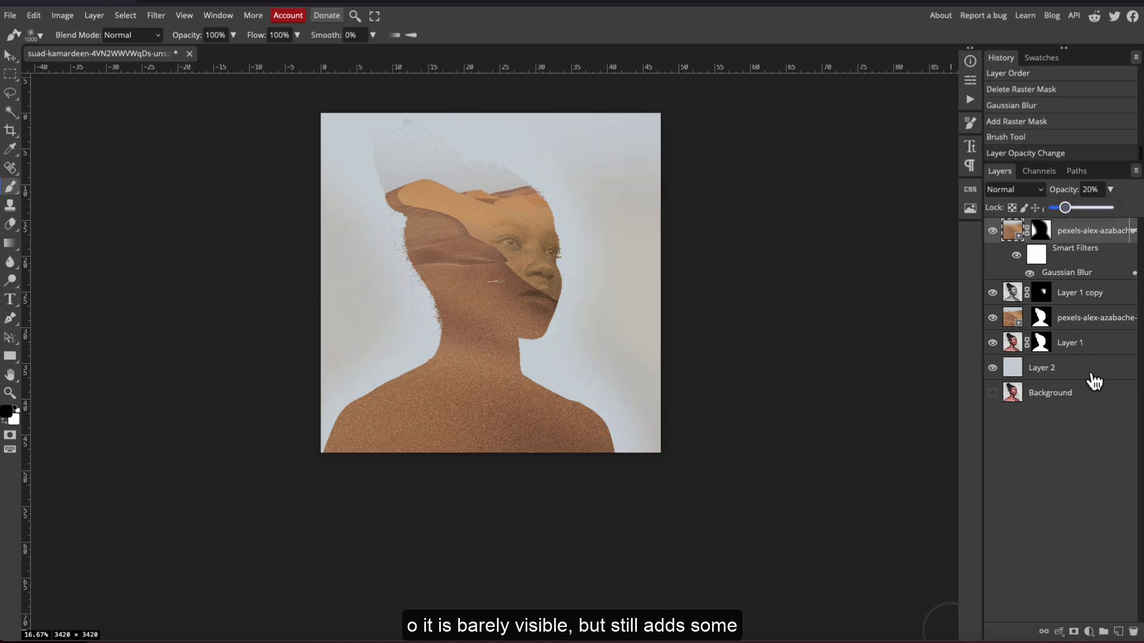
pyautogui.click(1078, 393)
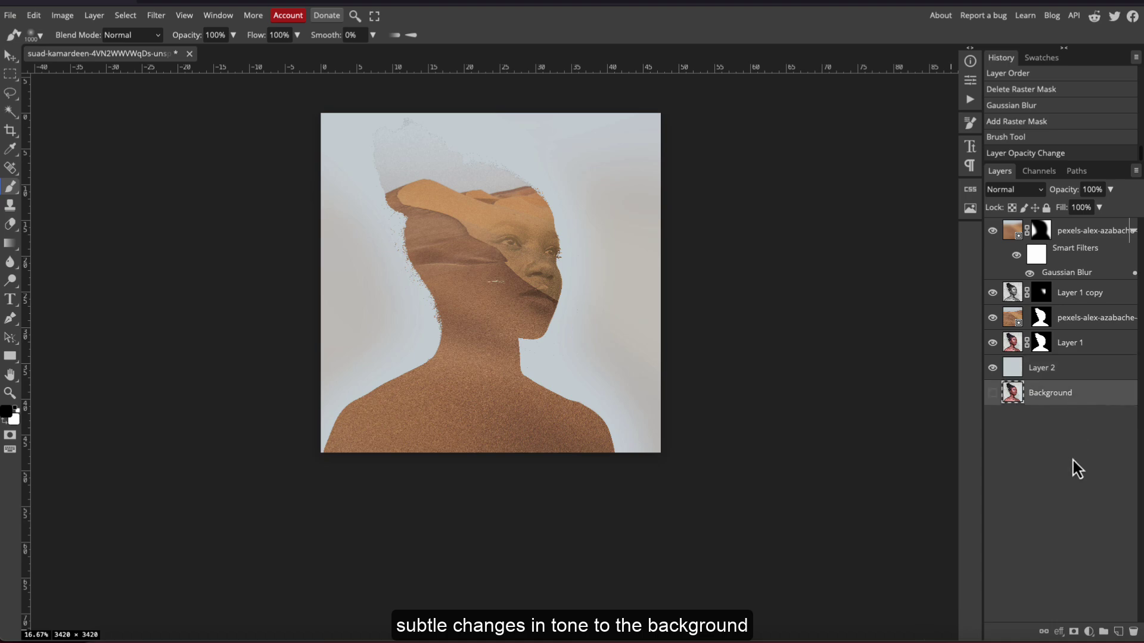